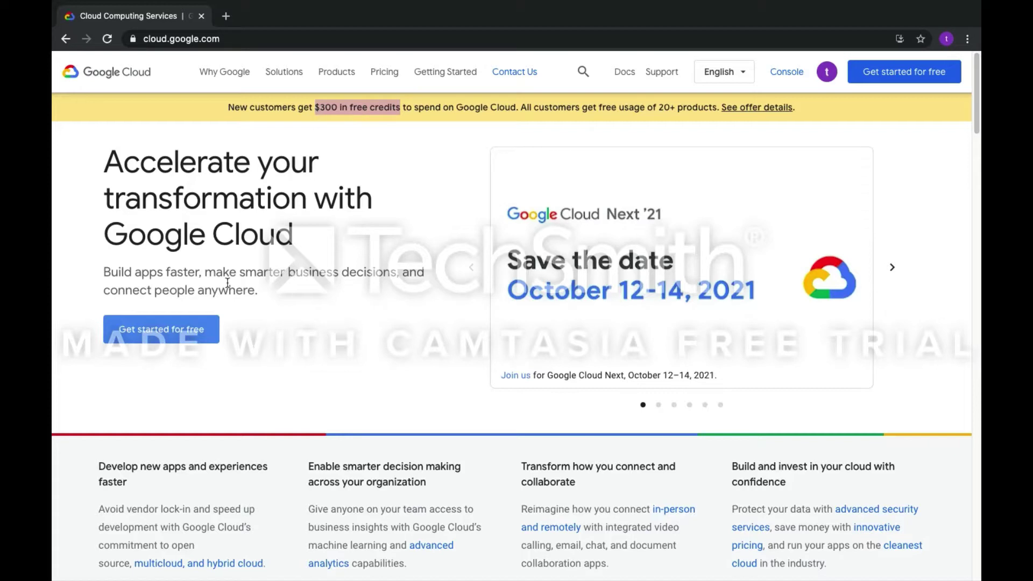
# Get started with the free Google Cloud trial and review the promotional credits on the billing overview
pyautogui.click(192, 336)
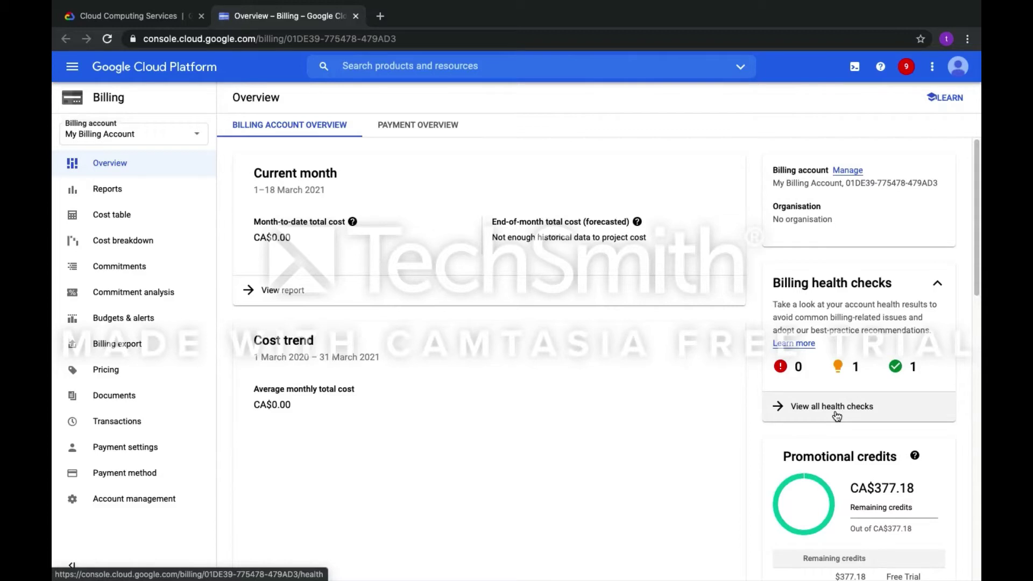
pyautogui.scroll(-4, 856, 470)
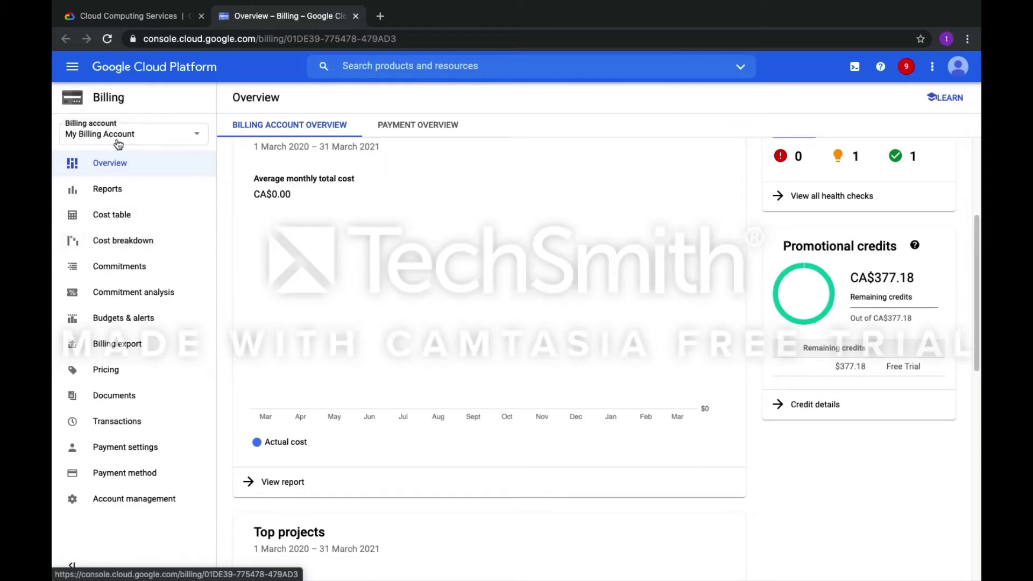
# Go to the Compute Engine VM instances page and start creating a new instance
pyautogui.click(74, 72)
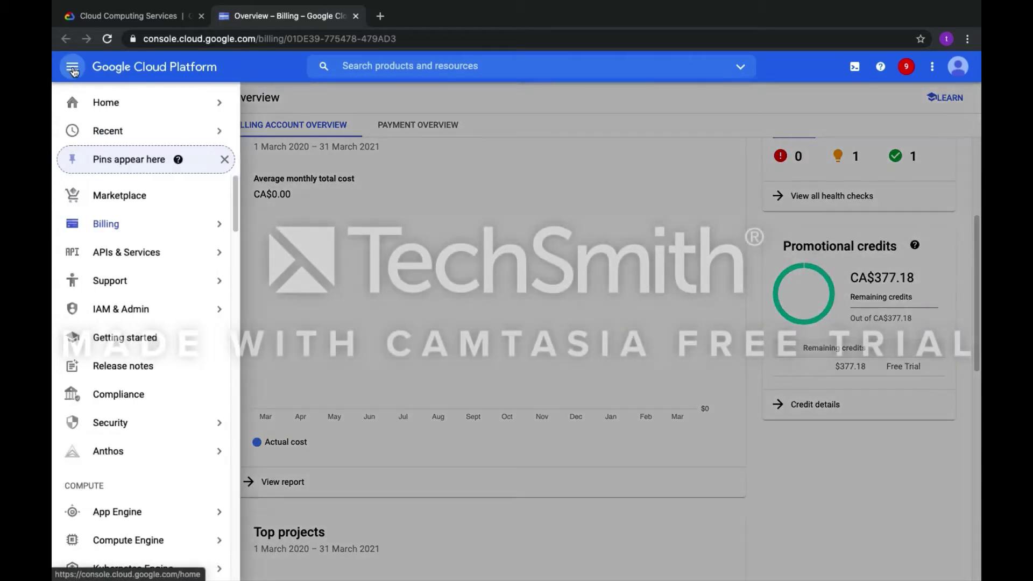
pyautogui.scroll(-3, 142, 345)
pyautogui.moveTo(142, 398)
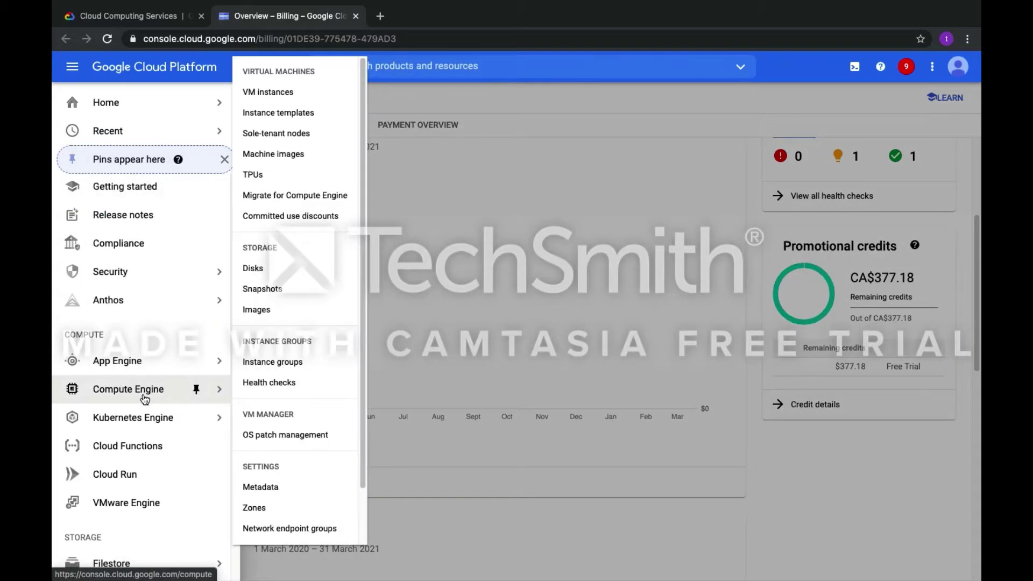
pyautogui.click(298, 95)
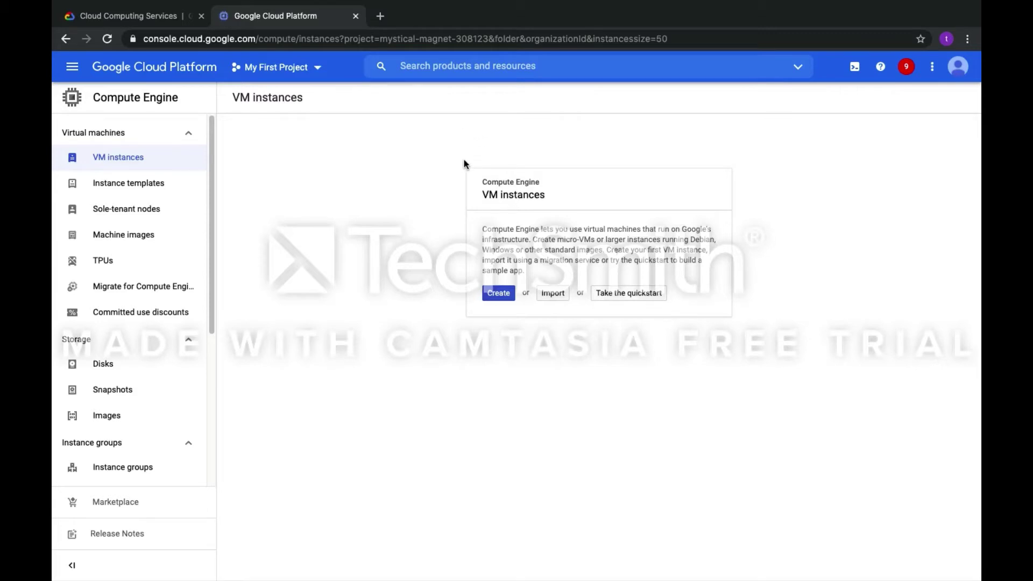
pyautogui.click(497, 293)
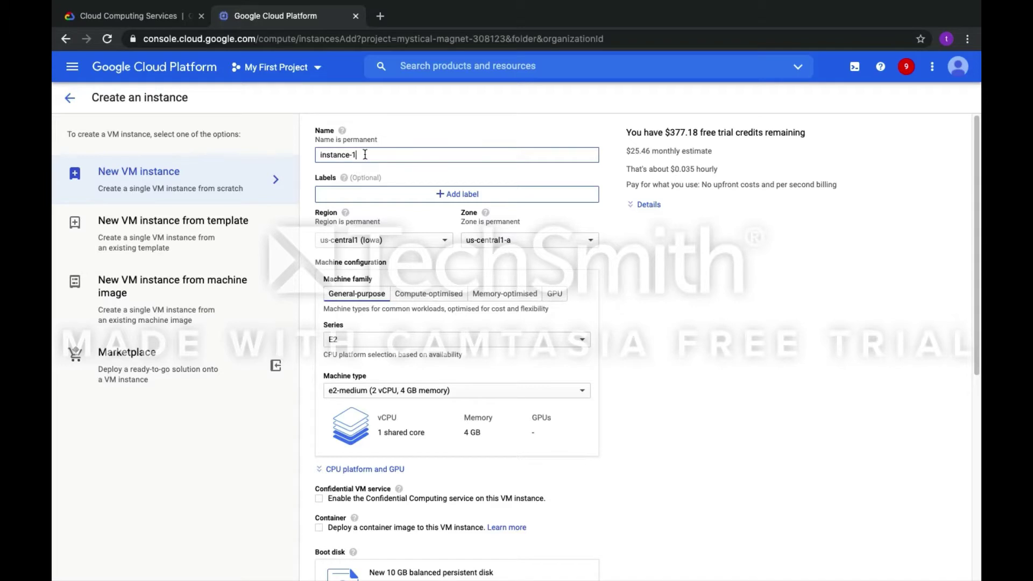
# Keep the instance name instance-1 and set the region to us-east4 (Northern Virginia)
pyautogui.moveTo(369, 155); pyautogui.dragTo(316, 156)
pyautogui.click(402, 156)
pyautogui.click(426, 246)
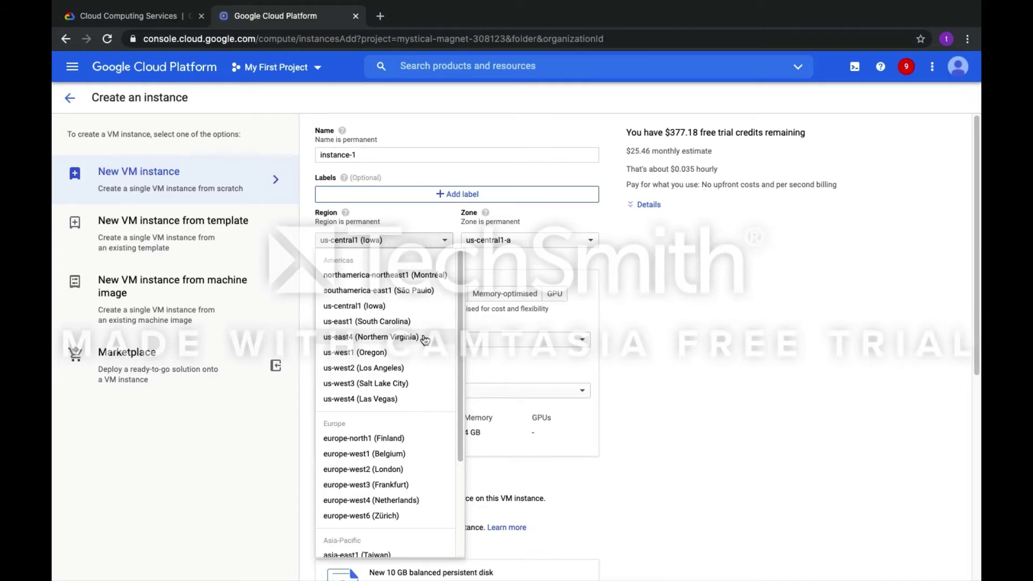
pyautogui.click(424, 339)
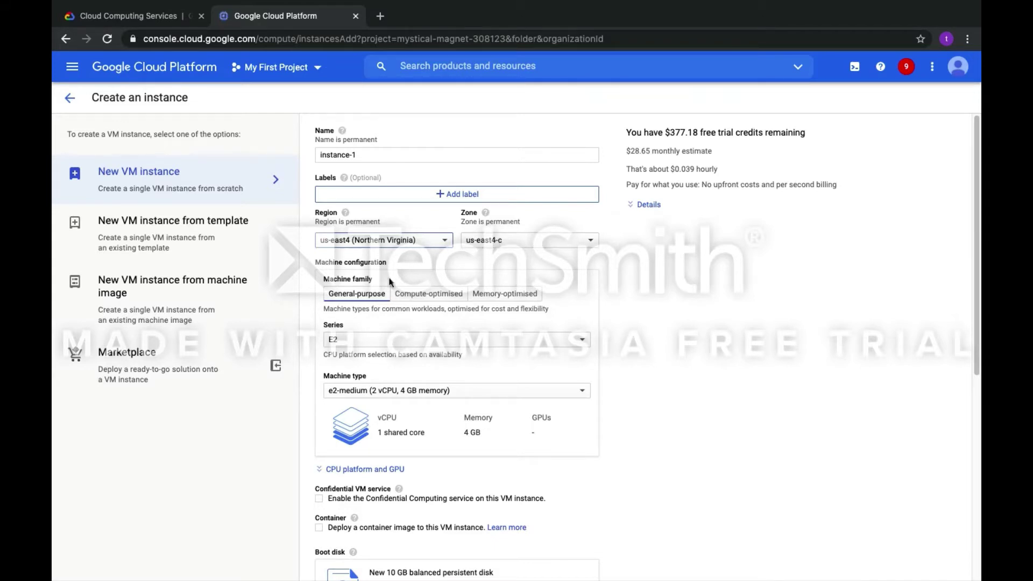
# Set the General-purpose E2 machine type to e2-standard-8 (8 vCPU, 32 GB memory)
pyautogui.scroll(-2, 565, 330)
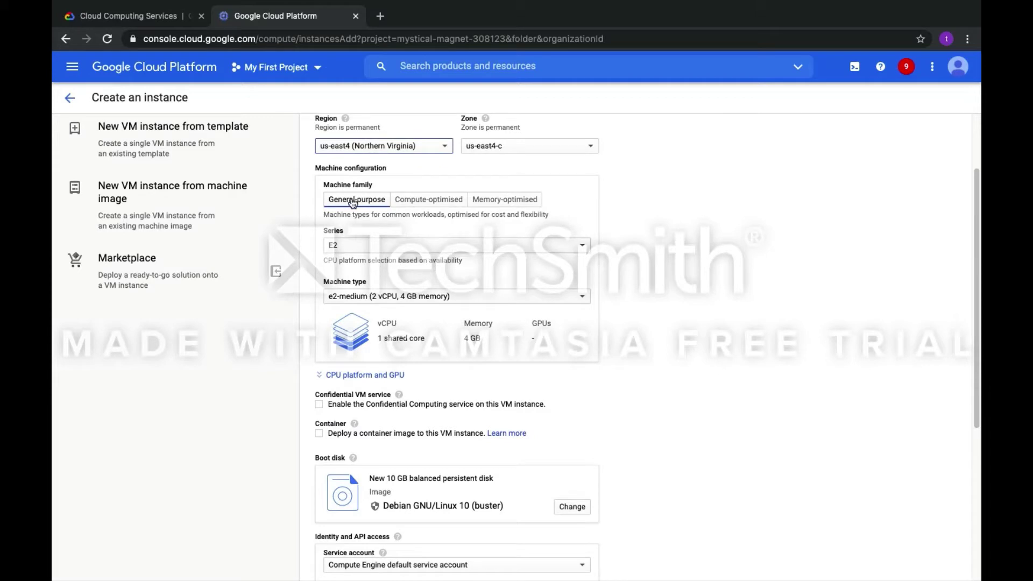
pyautogui.scroll(1, 321, 163)
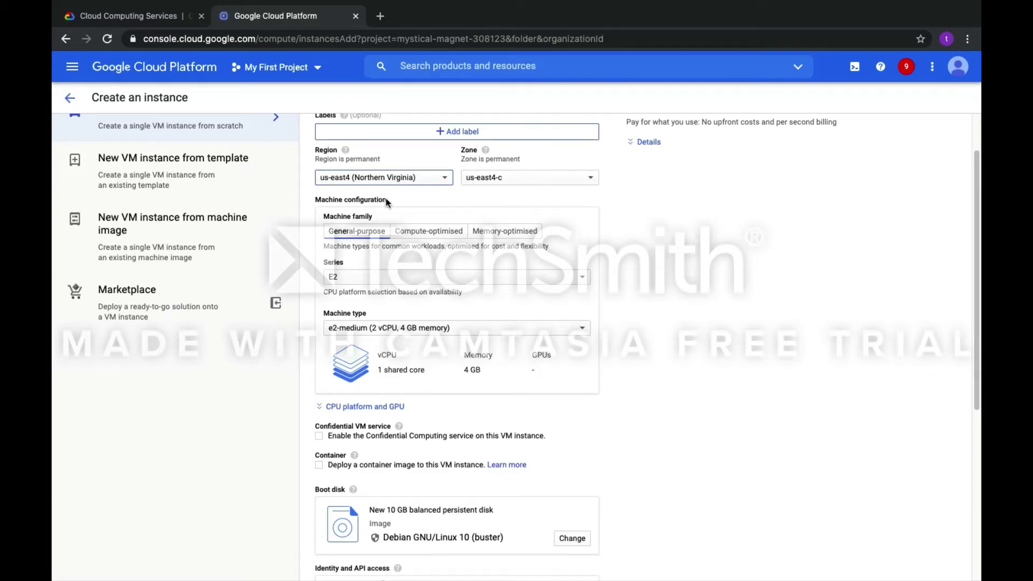
pyautogui.scroll(-2, 438, 474)
pyautogui.scroll(1, 438, 474)
pyautogui.scroll(1, 438, 474)
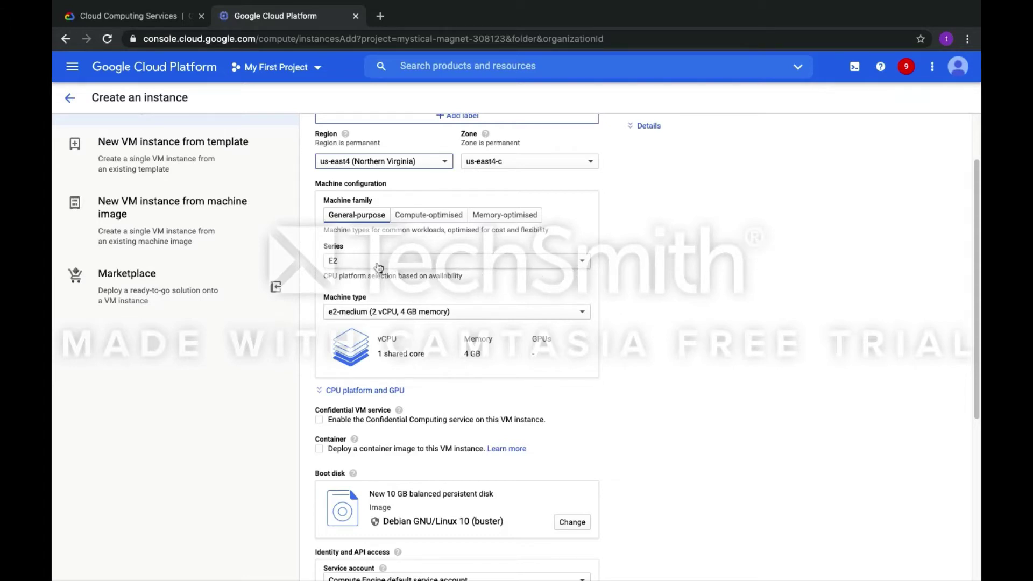
pyautogui.click(526, 314)
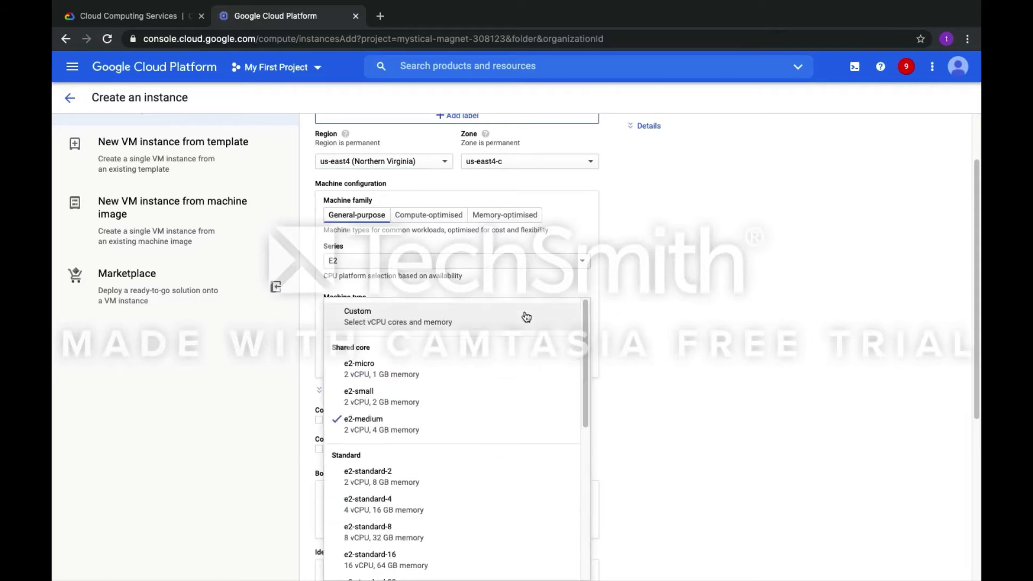
pyautogui.scroll(-4, 445, 459)
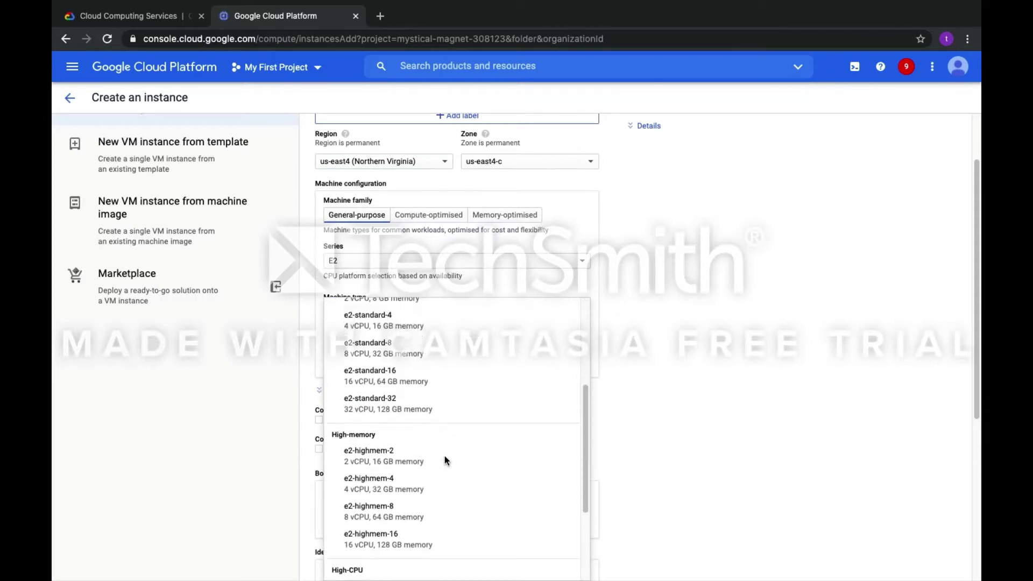
pyautogui.scroll(-1, 445, 460)
pyautogui.scroll(5, 445, 461)
pyautogui.scroll(-1, 447, 462)
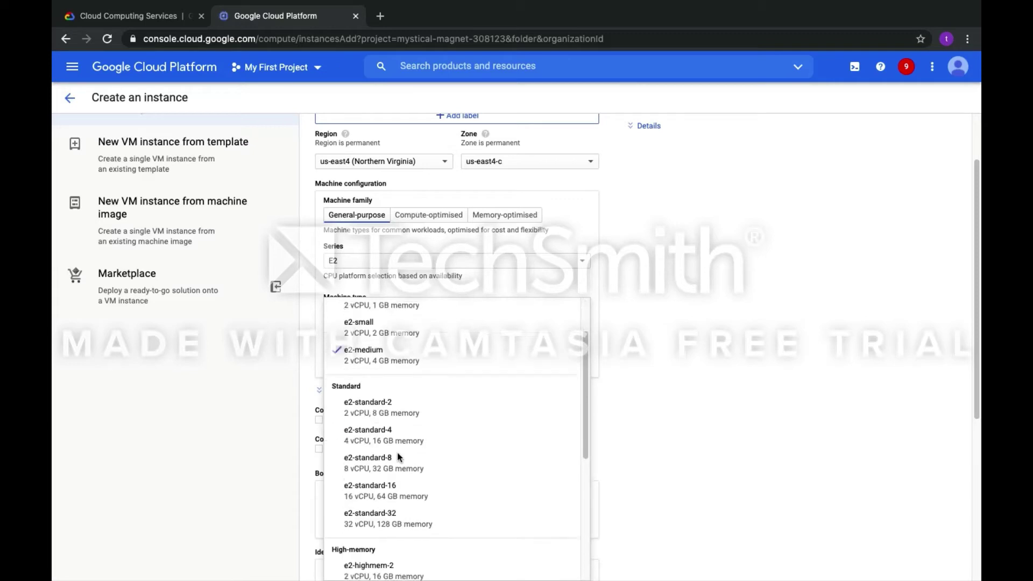
pyautogui.scroll(-1, 400, 457)
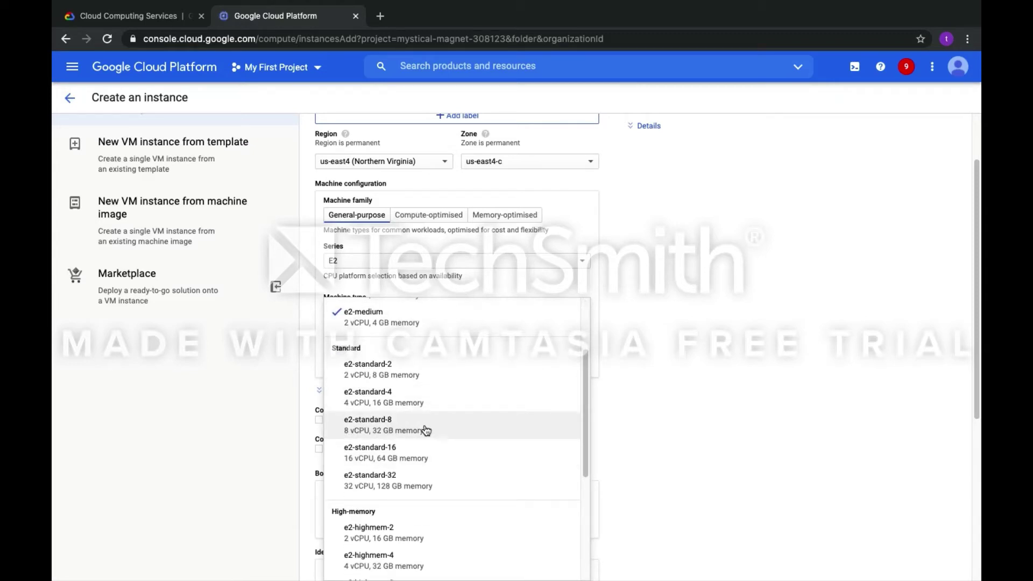
pyautogui.click(427, 430)
pyautogui.scroll(1, 444, 229)
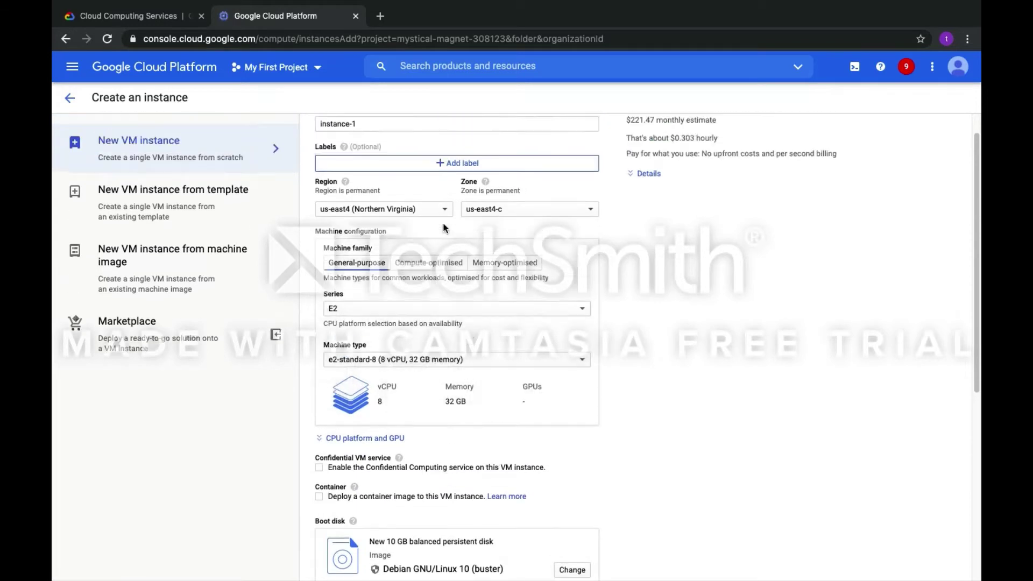
pyautogui.click(443, 279)
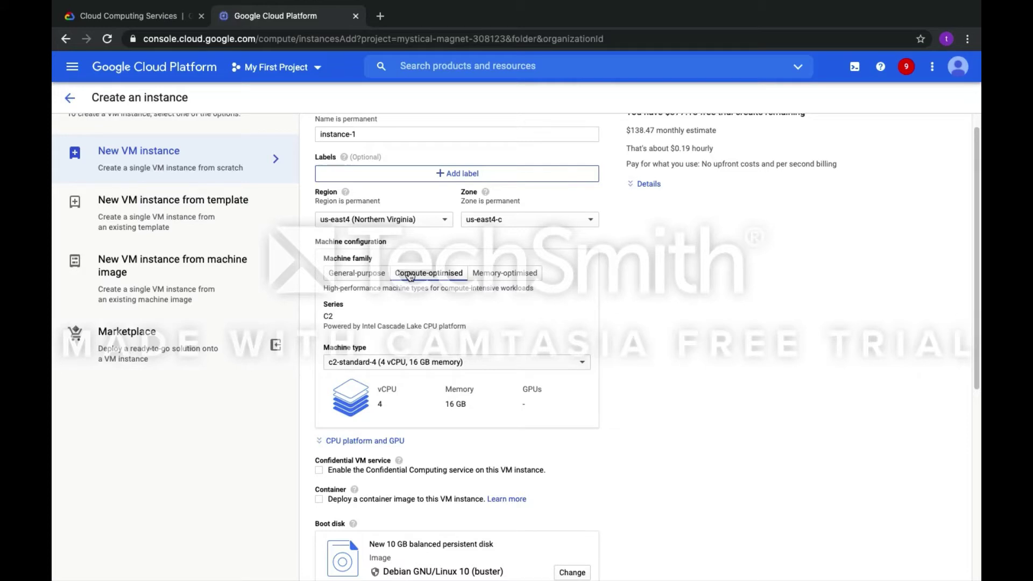
pyautogui.click(365, 275)
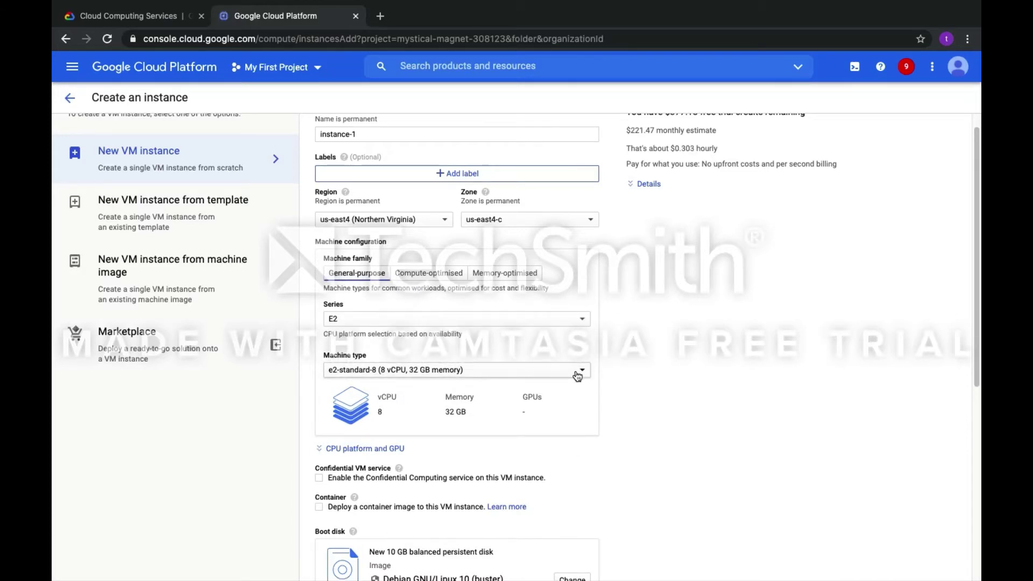
pyautogui.scroll(-2, 570, 370)
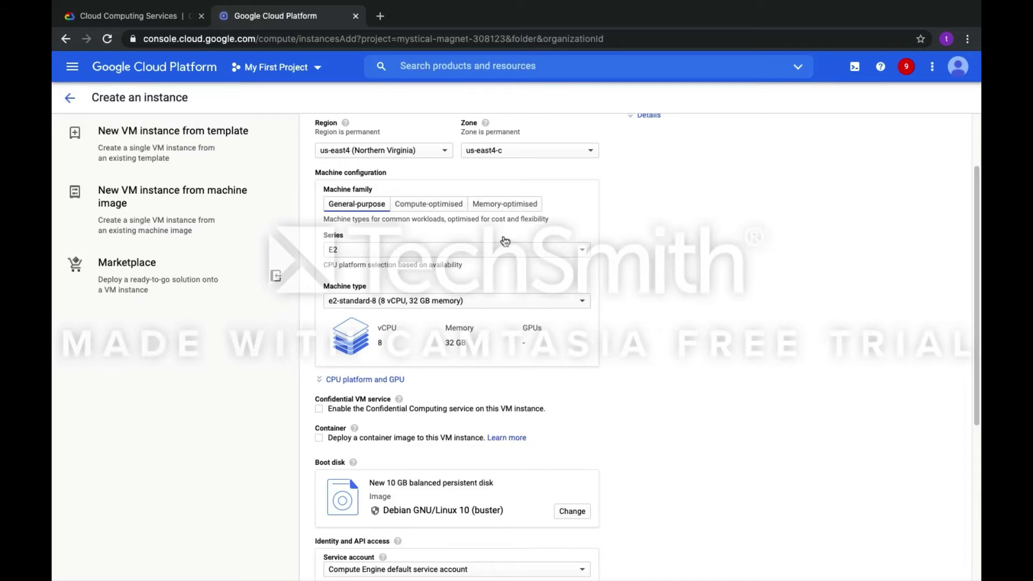
pyautogui.click(420, 303)
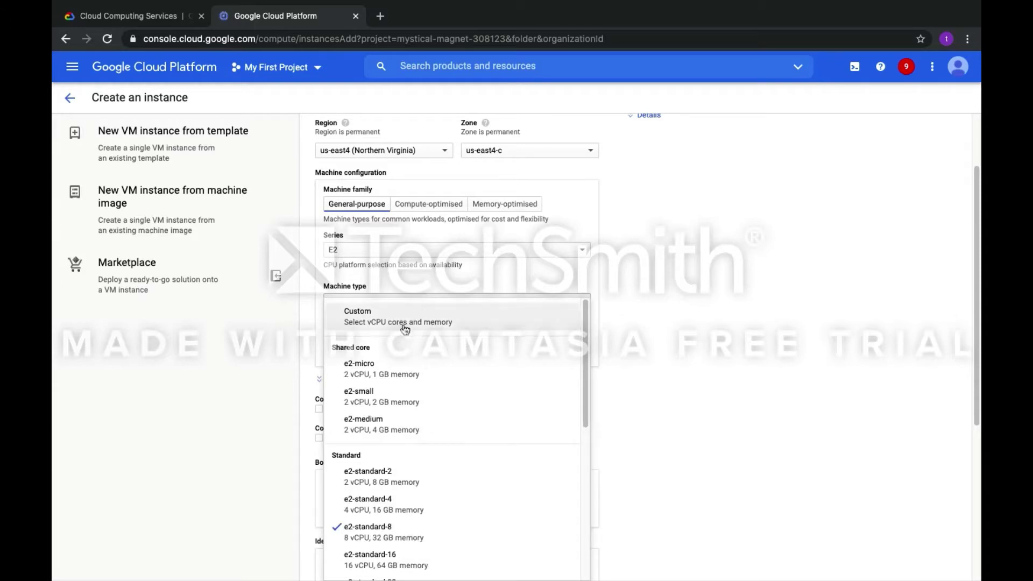
pyautogui.click(721, 451)
# Change the boot disk image to the Windows Server operating system, version Windows Server 2012 R2 Datacenter
pyautogui.scroll(-5, 509, 400)
pyautogui.scroll(-1, 508, 401)
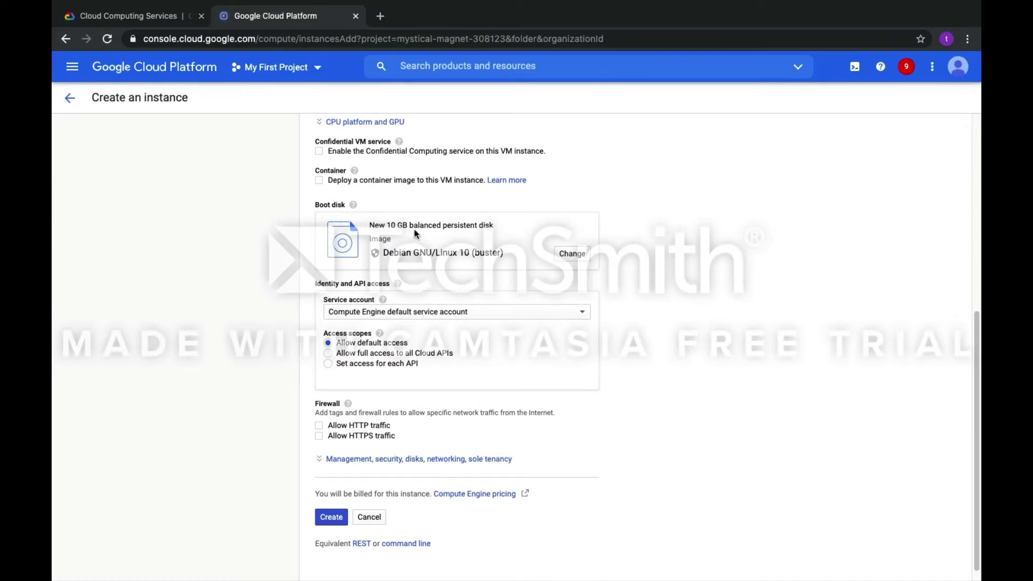
pyautogui.click(582, 256)
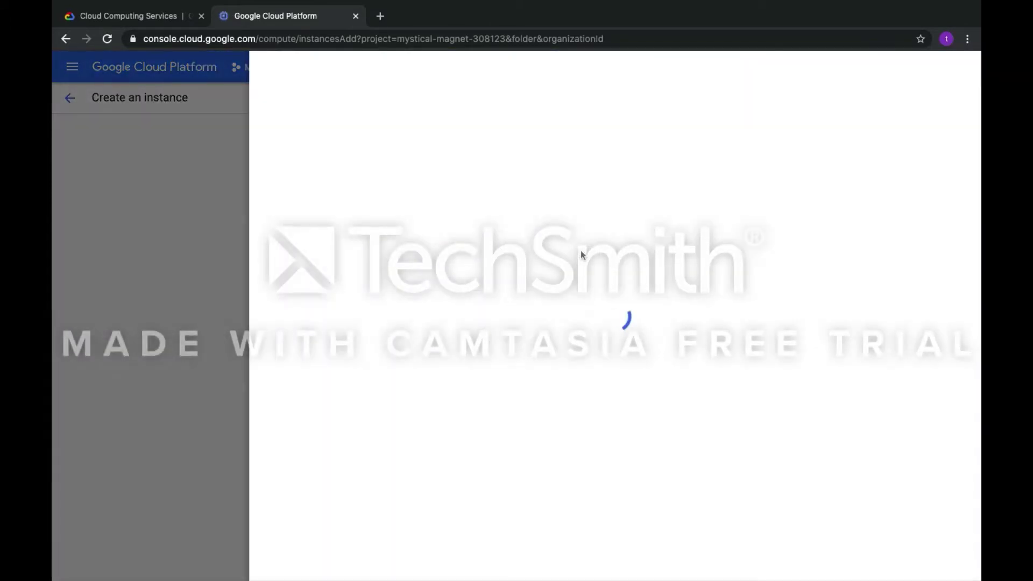
pyautogui.click(392, 147)
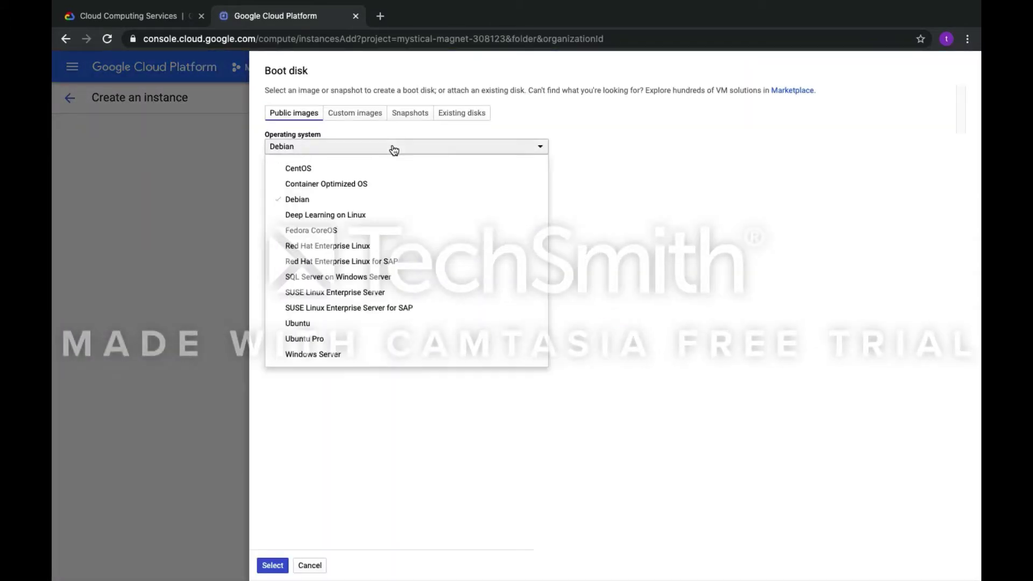
pyautogui.click(358, 353)
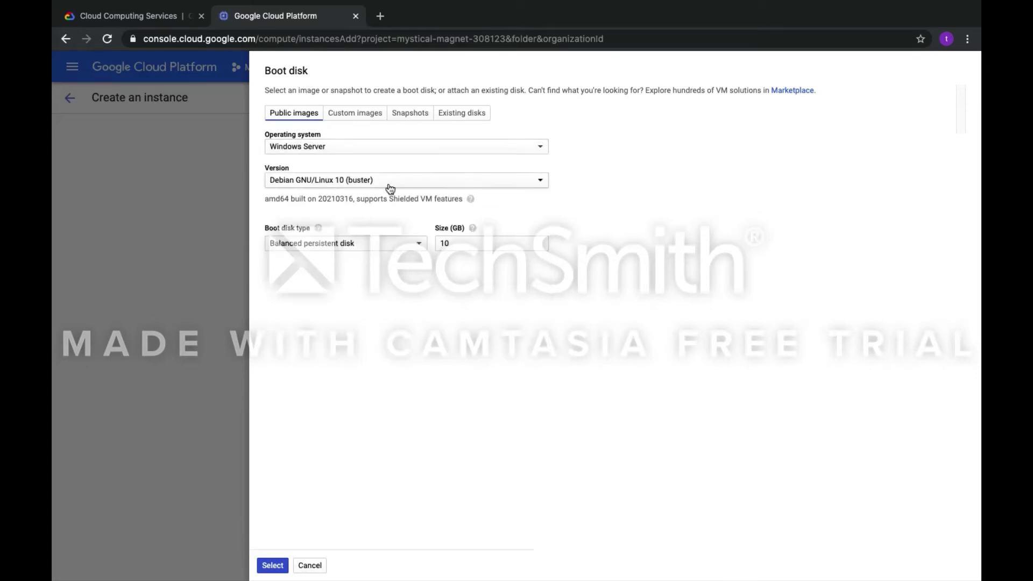
pyautogui.click(482, 186)
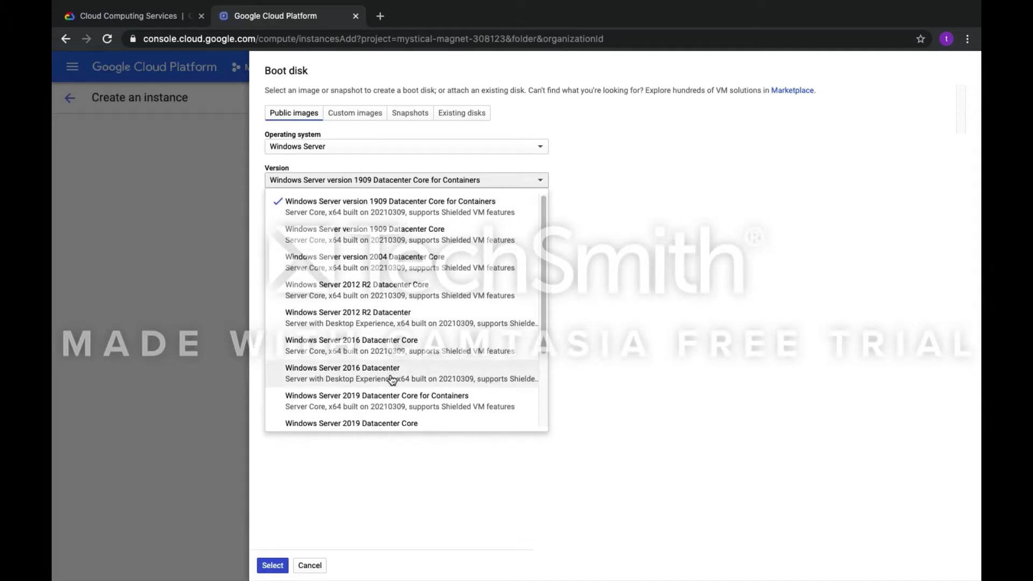
pyautogui.scroll(-2, 393, 374)
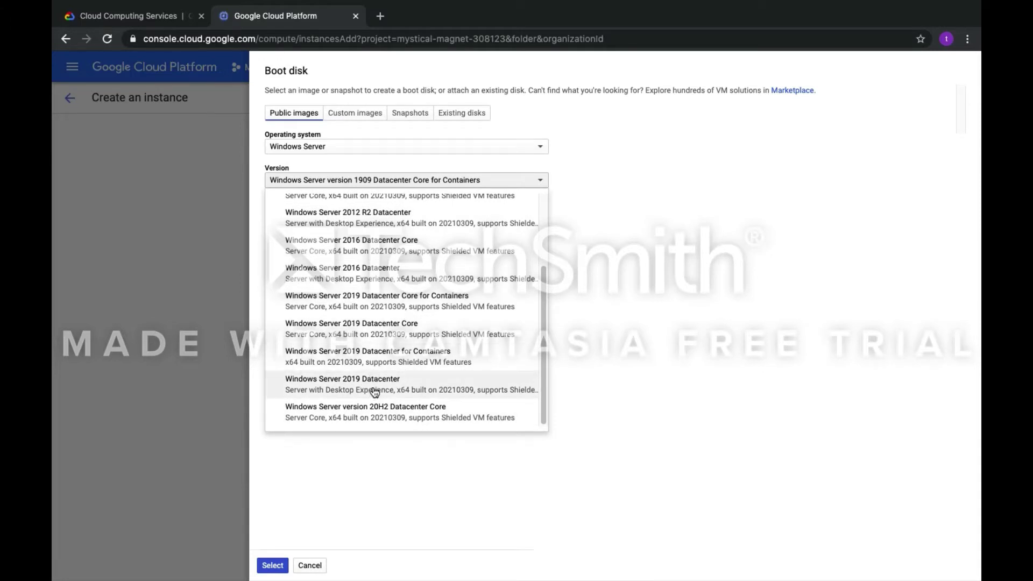
pyautogui.scroll(1, 384, 284)
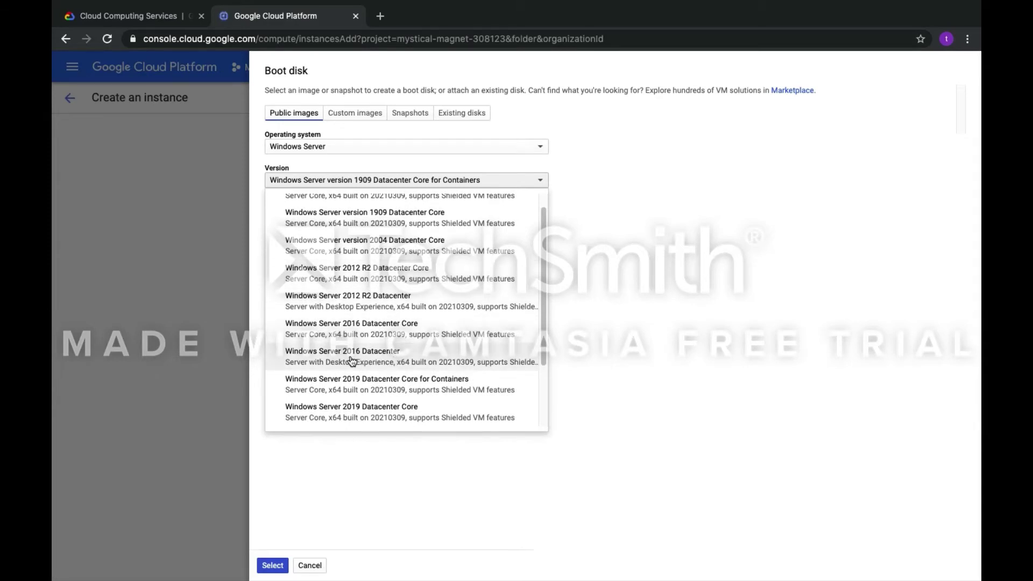
pyautogui.click(378, 300)
pyautogui.click(273, 566)
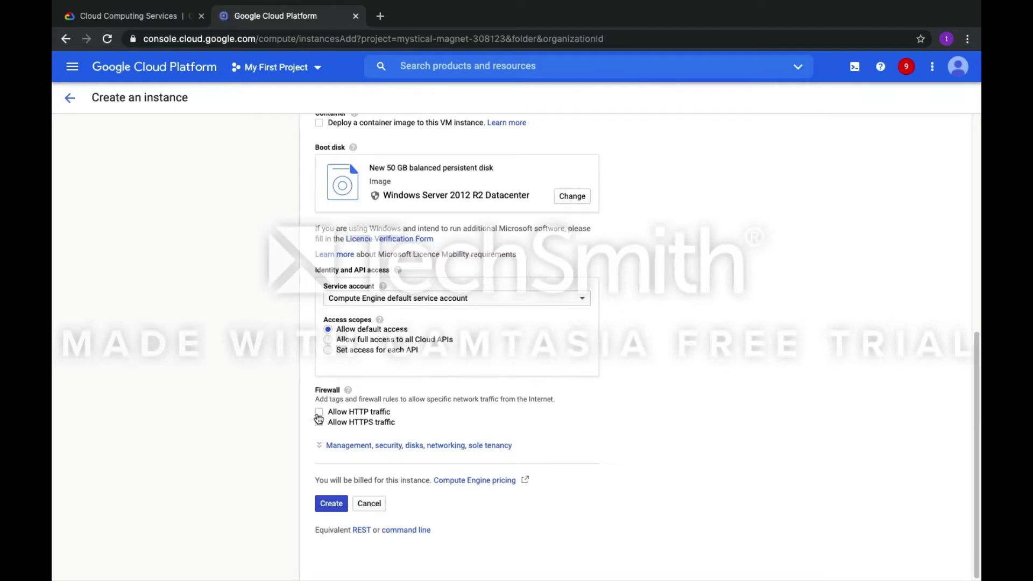
# Allow HTTP and HTTPS traffic through the firewall and create the instance
pyautogui.click(319, 423)
pyautogui.scroll(4, 554, 357)
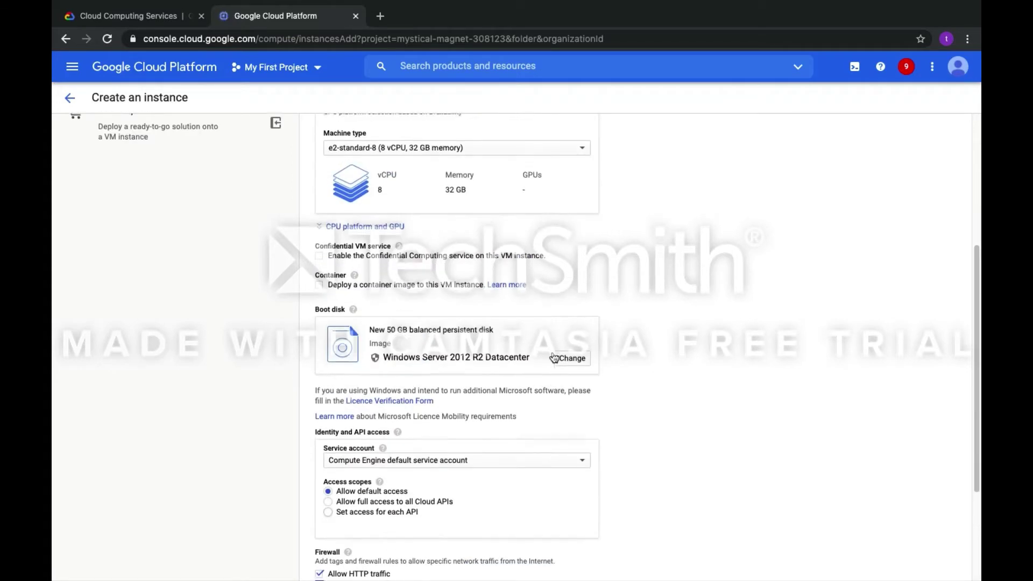
pyautogui.scroll(-4, 554, 357)
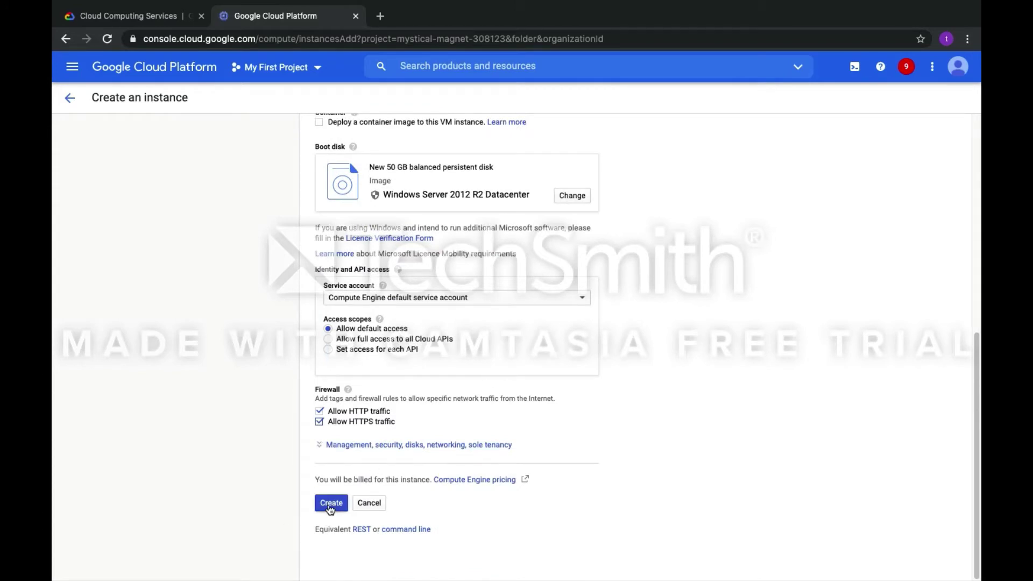
pyautogui.click(330, 507)
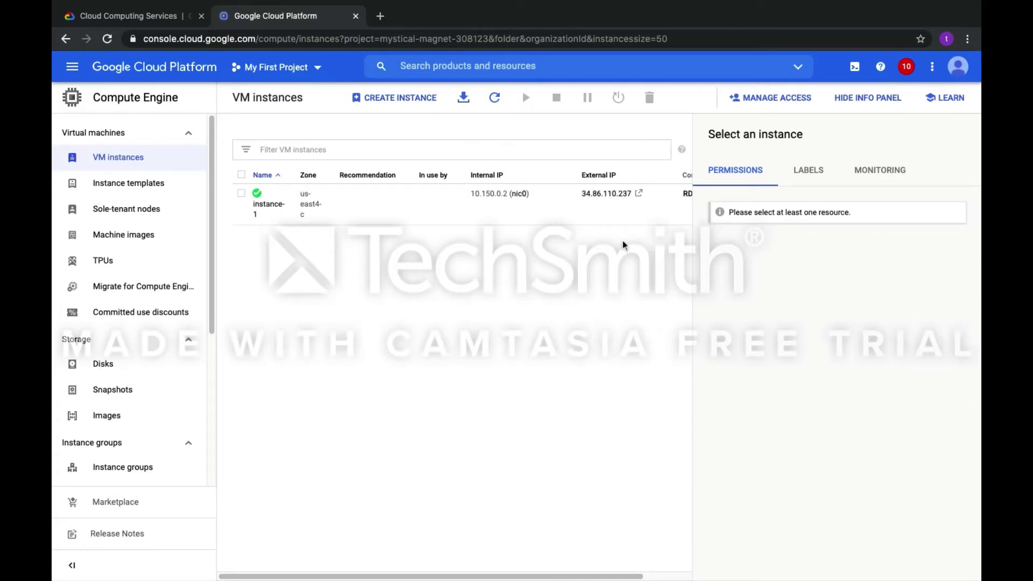
# Check the new instance's status and review the promotional credits on the billing overview
pyautogui.moveTo(259, 197)
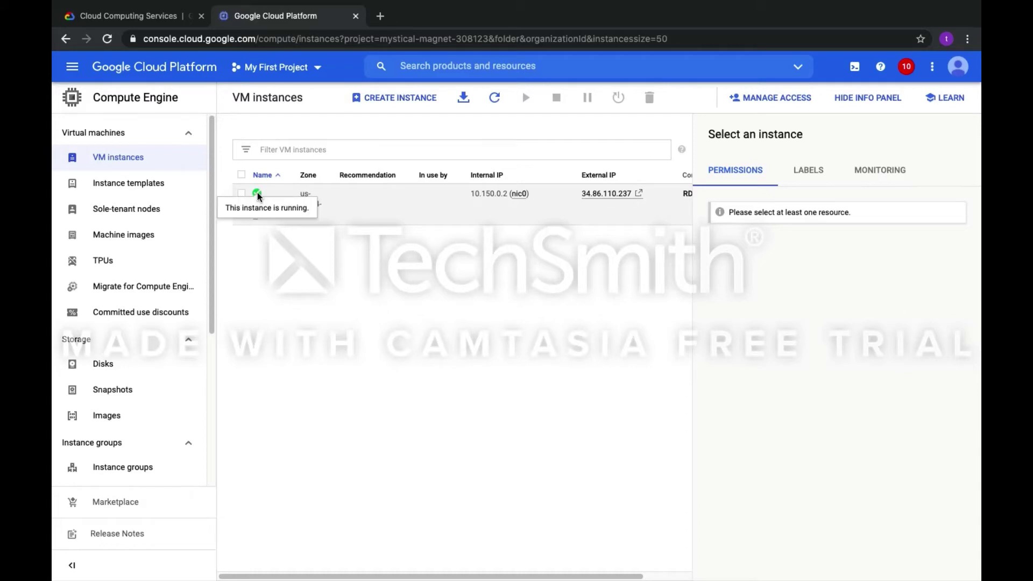
pyautogui.click(71, 68)
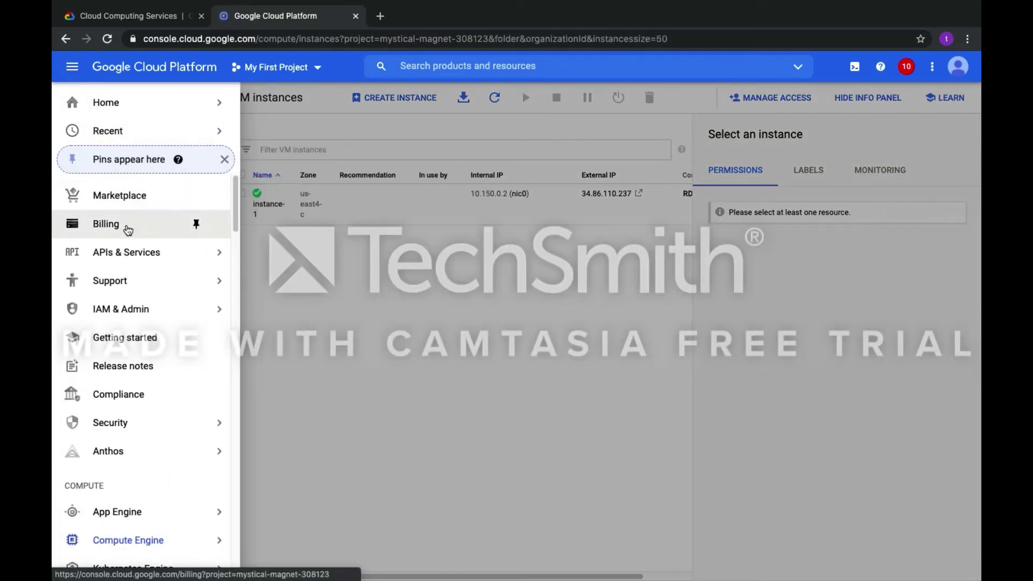
pyautogui.click(127, 229)
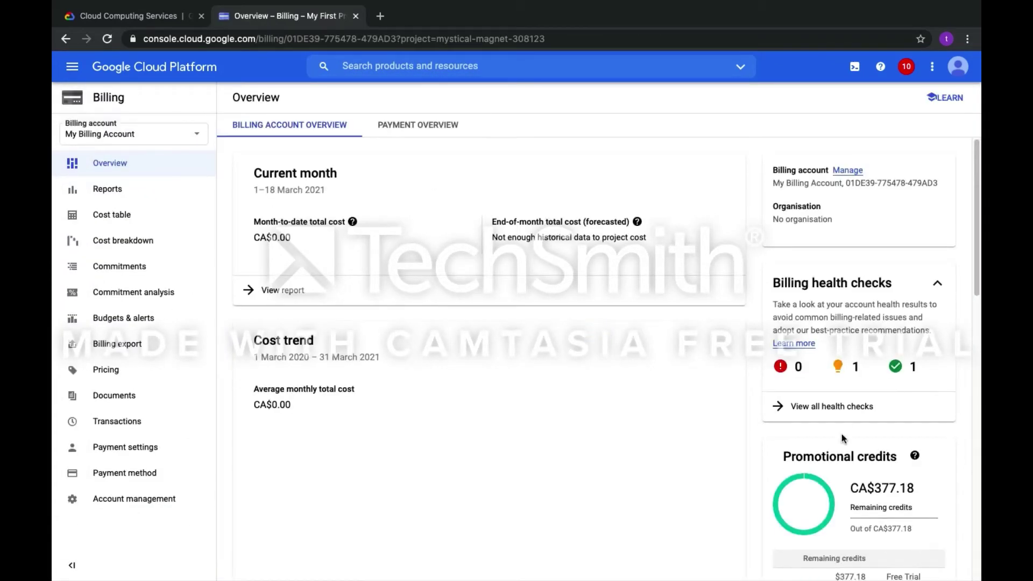
pyautogui.scroll(-4, 841, 434)
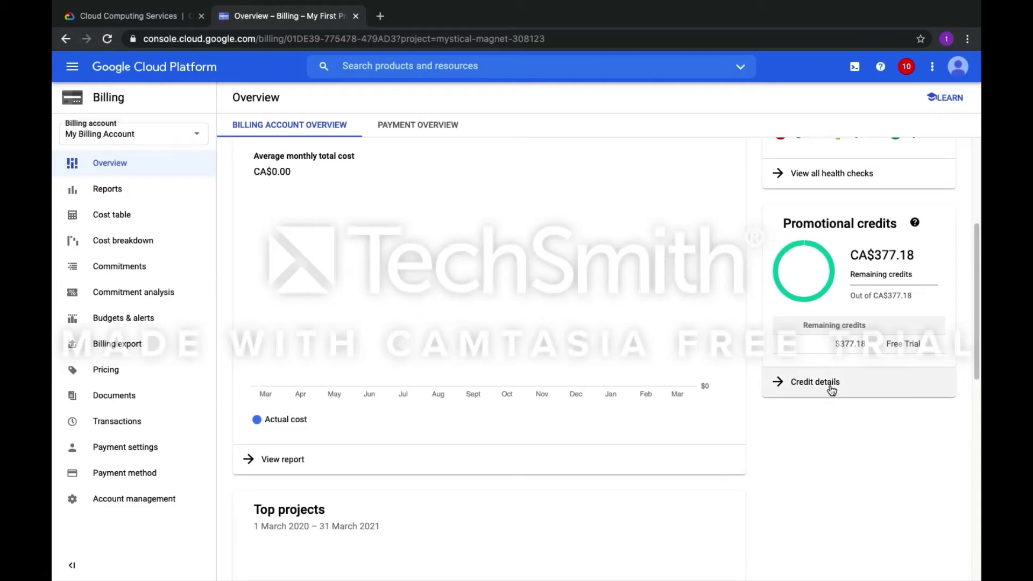
# Open the VM instances page of Compute Engine
pyautogui.click(74, 68)
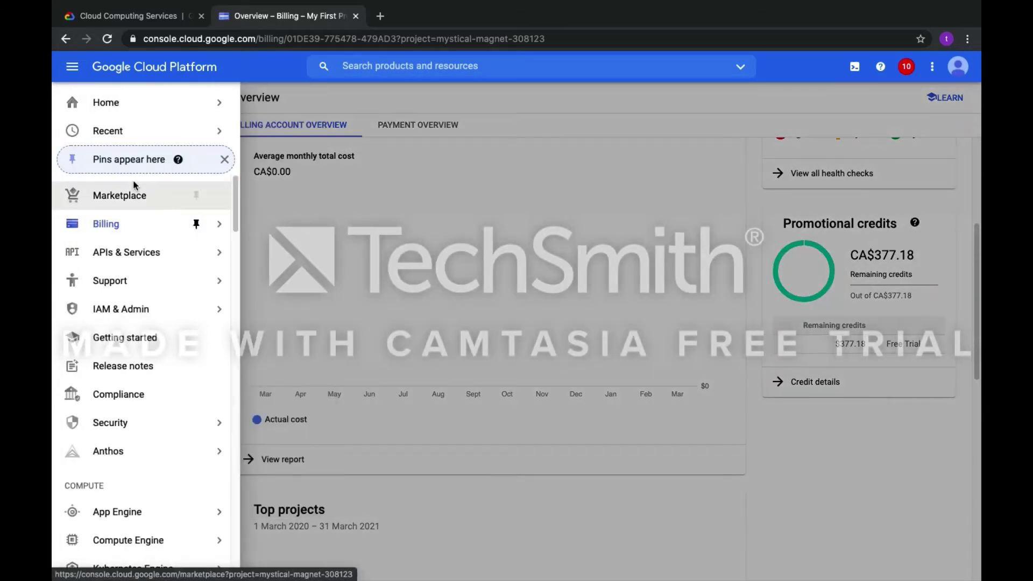
pyautogui.scroll(-5, 127, 422)
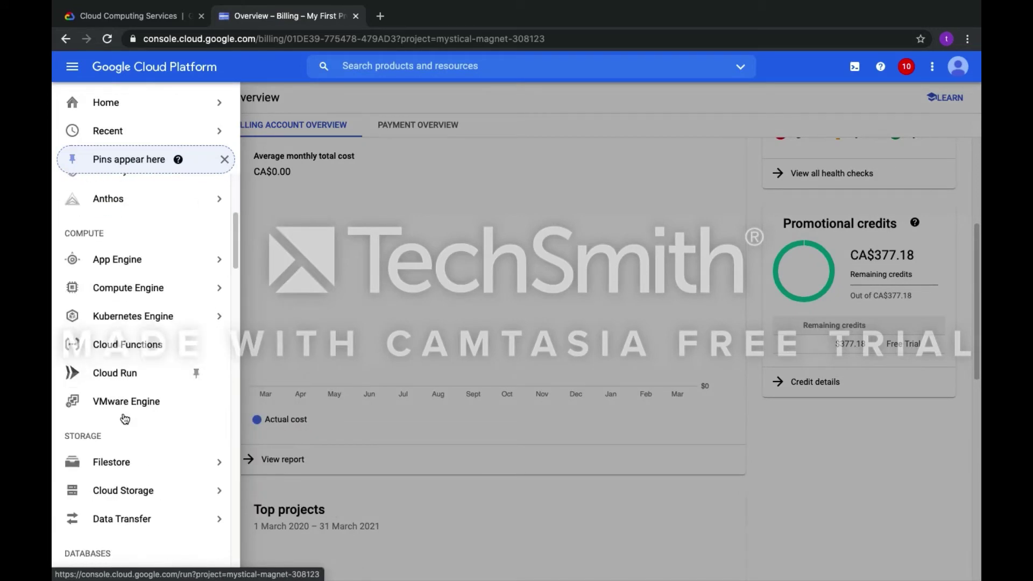
pyautogui.moveTo(174, 293)
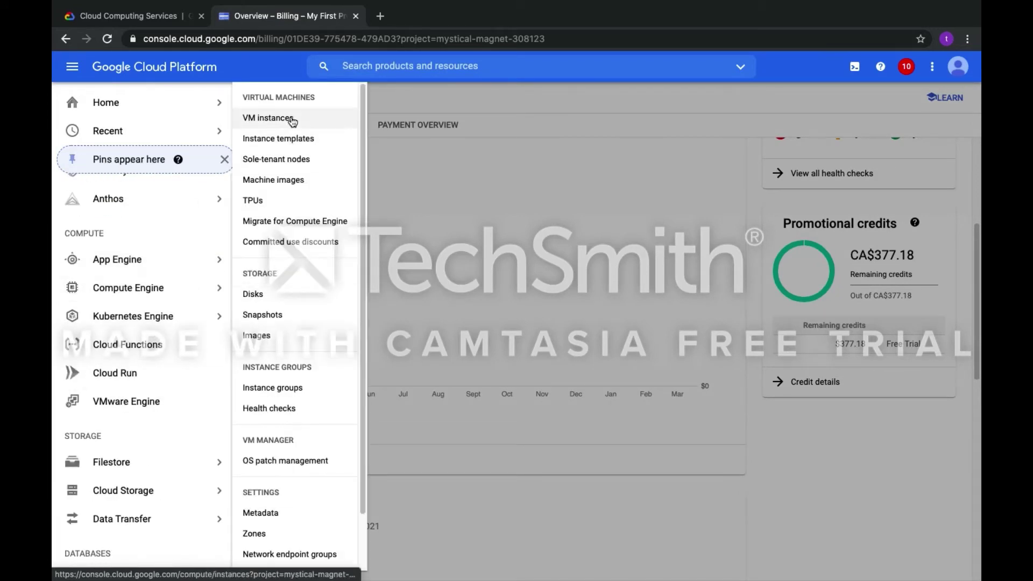
pyautogui.click(291, 118)
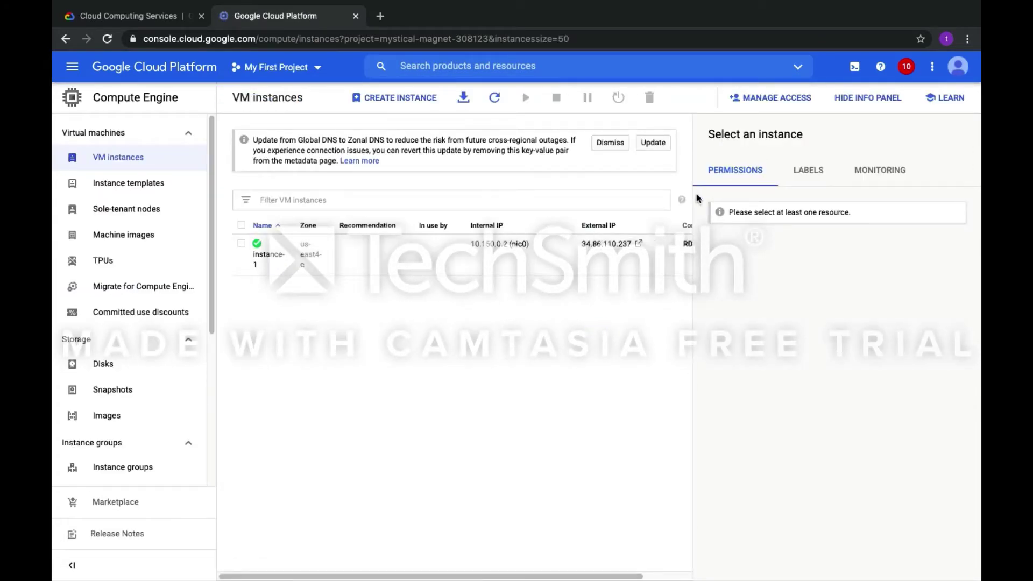
# Check the permissions of instance-1, deselect the instance and hide the info panel
pyautogui.click(390, 259)
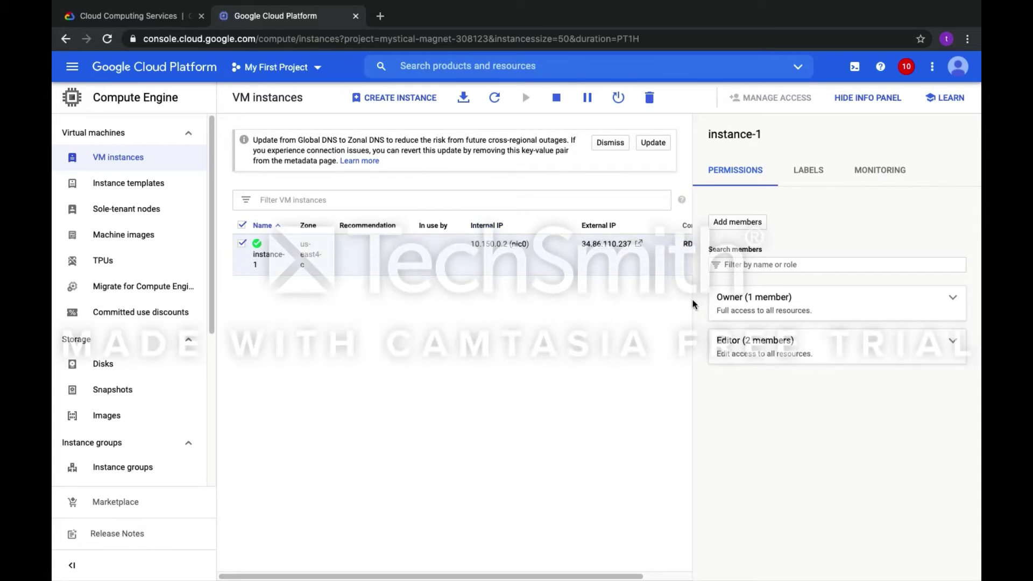
pyautogui.click(737, 170)
pyautogui.click(243, 245)
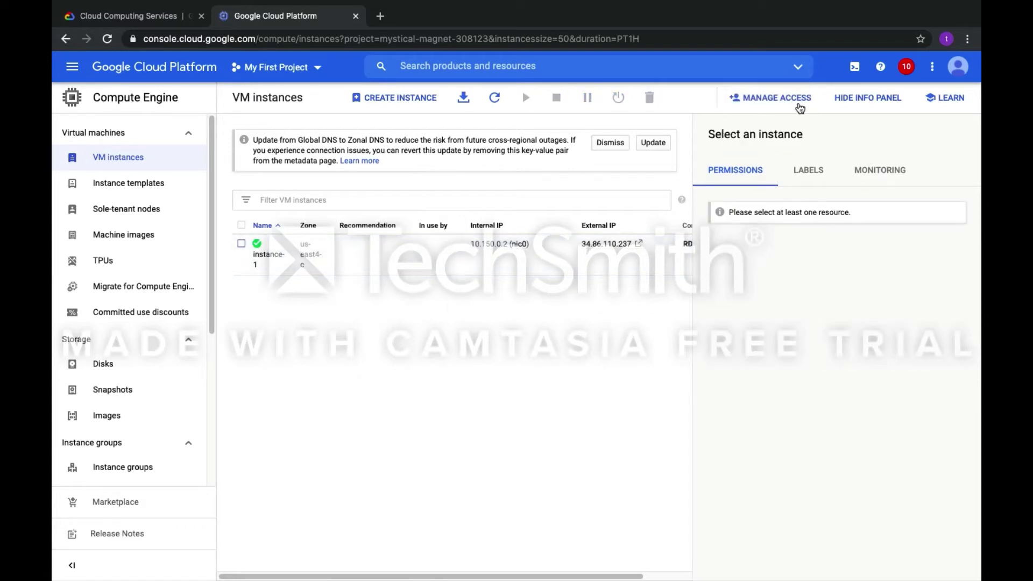
pyautogui.click(865, 99)
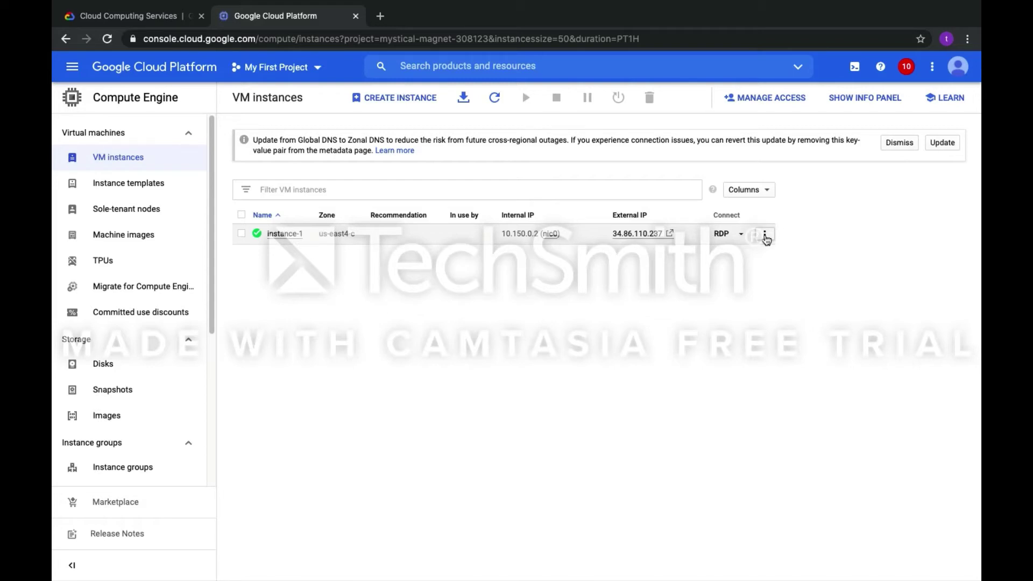
# Set a new Windows password on instance-1 for the username test_sneaker_apes, retrying the request once
pyautogui.click(765, 237)
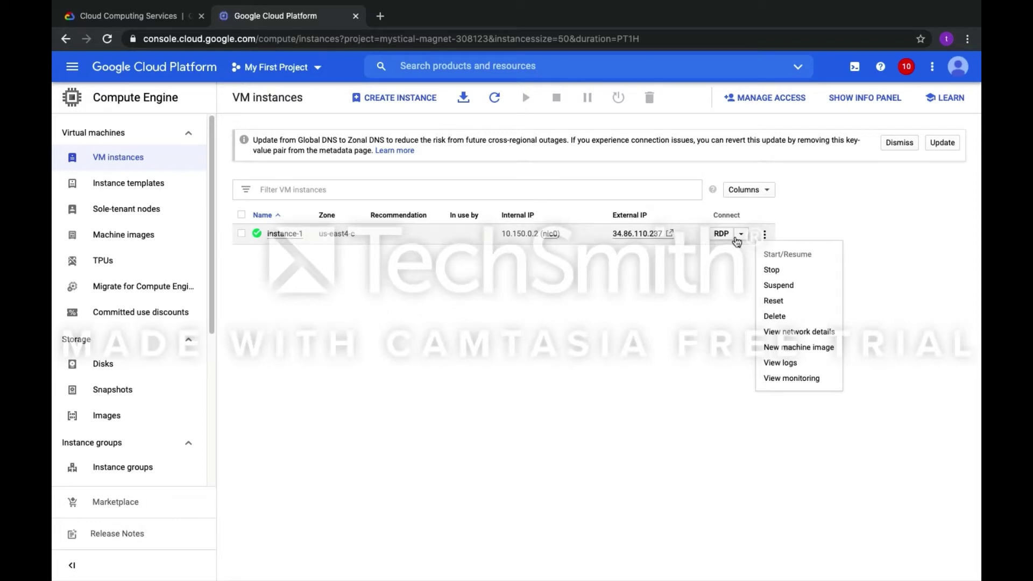
pyautogui.click(741, 235)
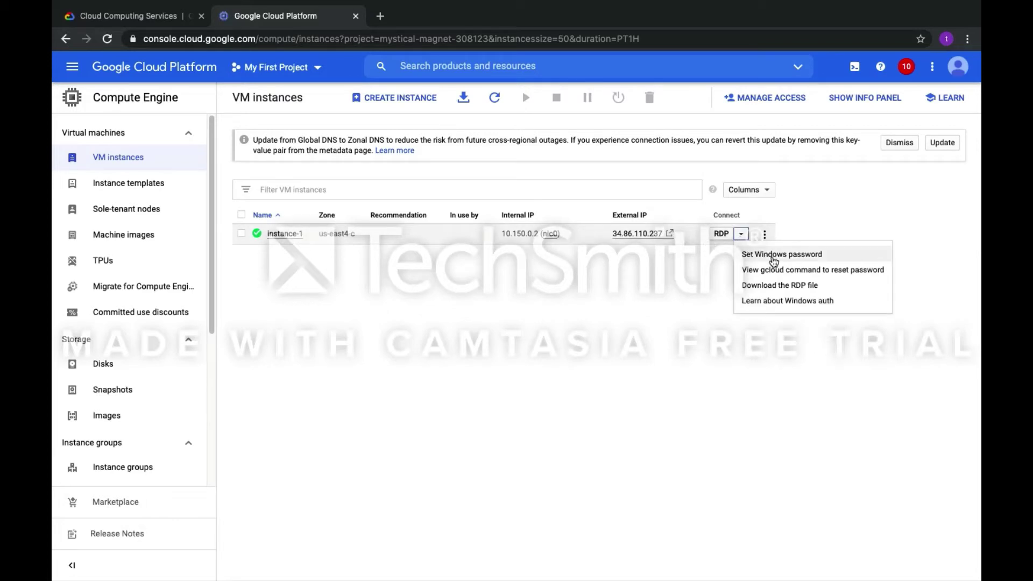
pyautogui.click(773, 256)
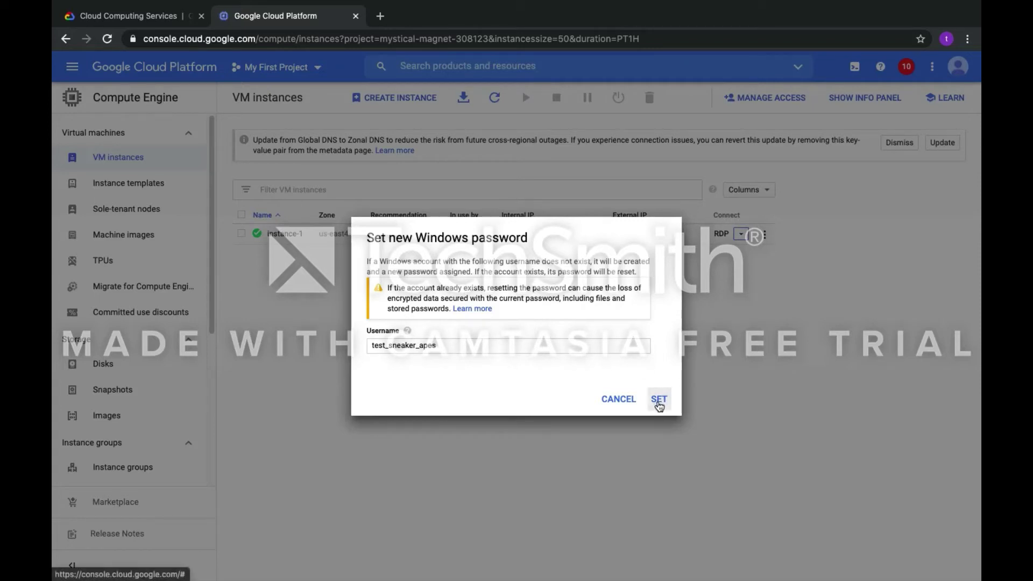
pyautogui.click(659, 400)
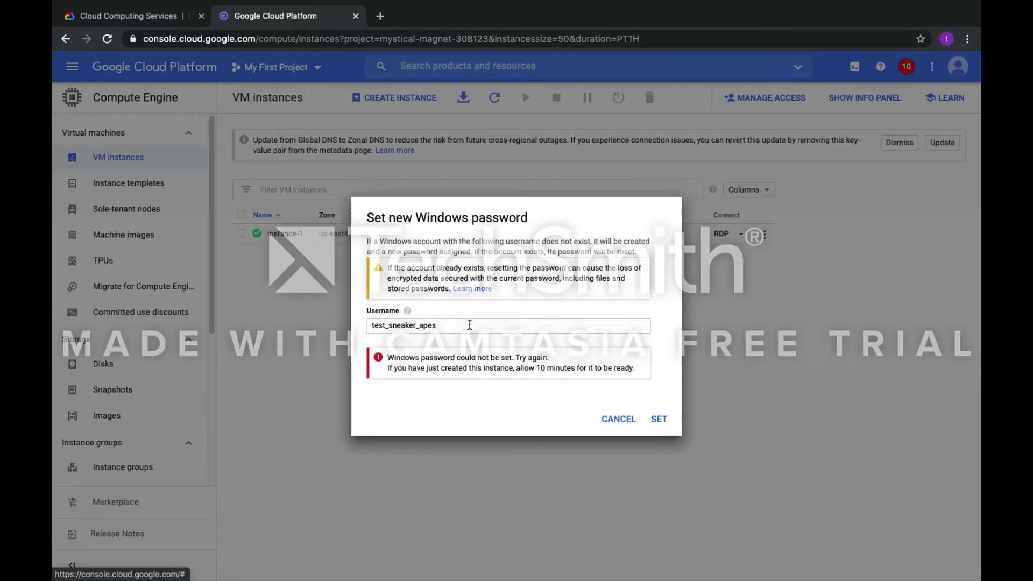
pyautogui.click(469, 325)
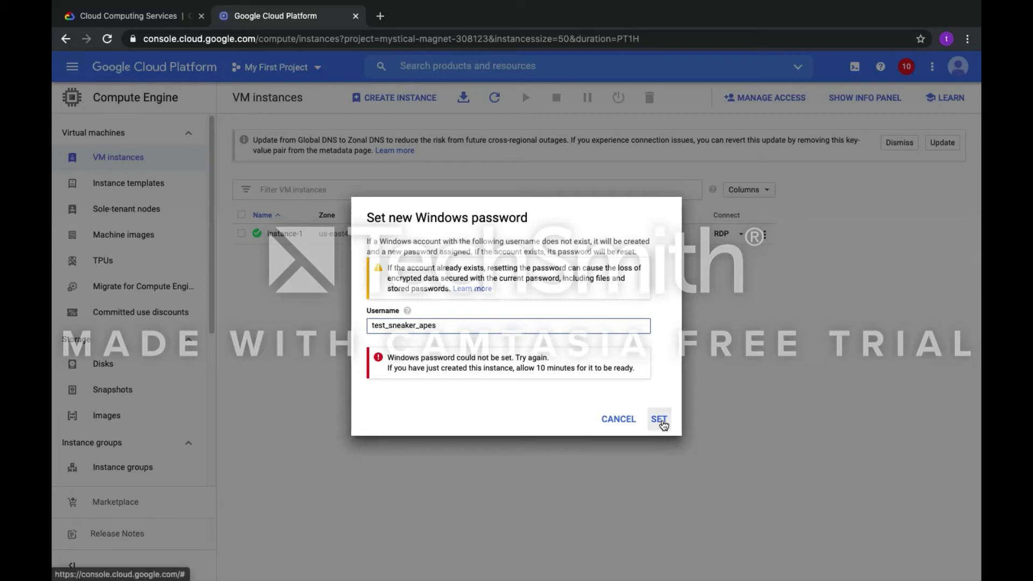
pyautogui.click(661, 421)
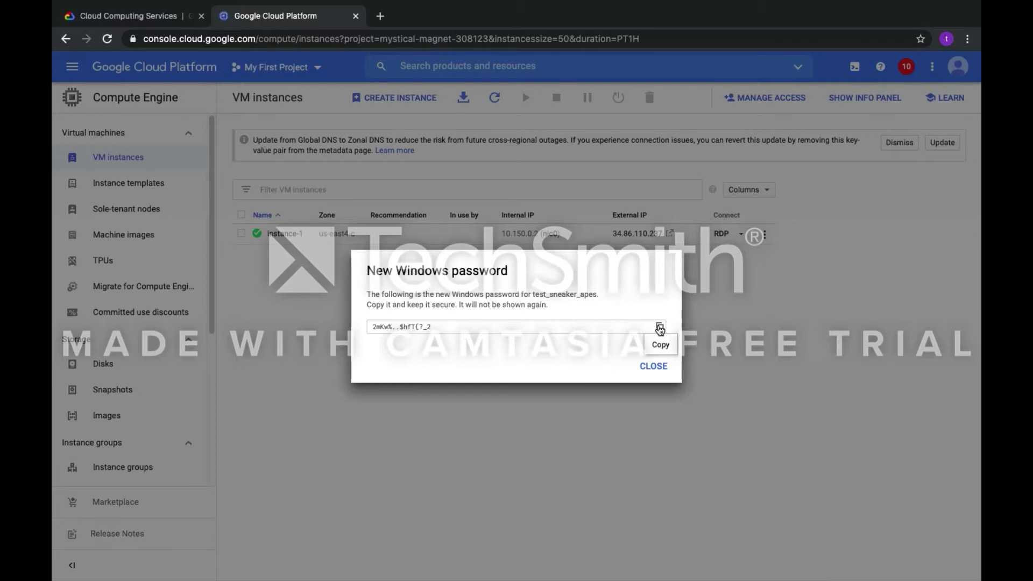
# Copy the generated Windows password, paste it into a new browser tab's address field to keep it, and close the password dialog
pyautogui.click(660, 329)
pyautogui.click(660, 329)
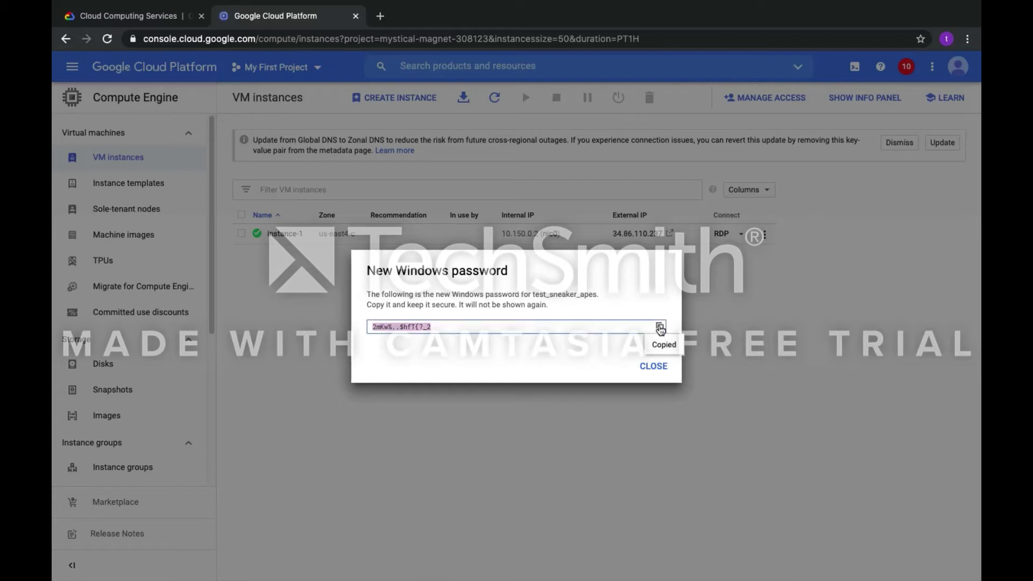
pyautogui.click(382, 16)
pyautogui.hotkey('ctrl', 'v')
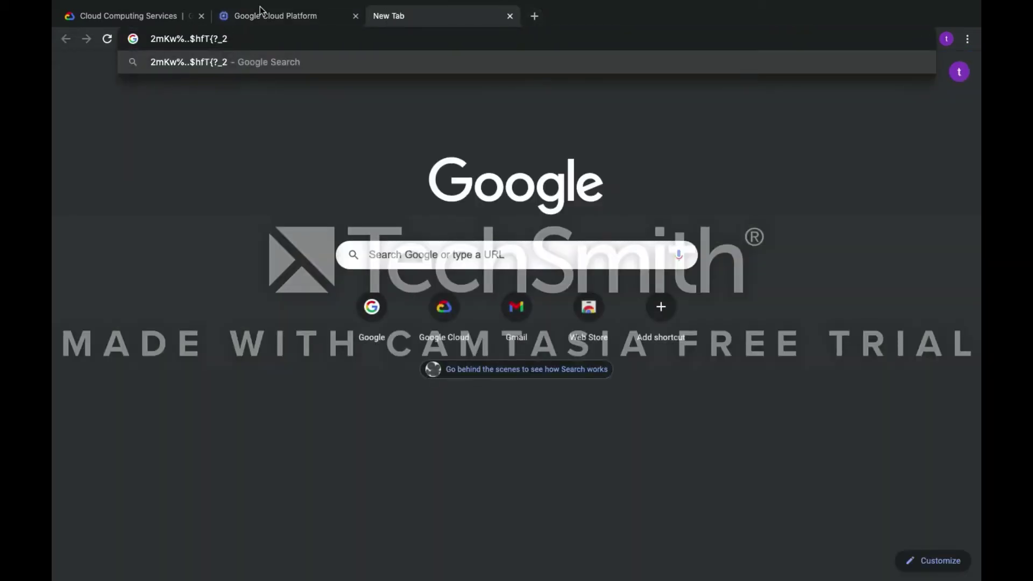
pyautogui.click(280, 17)
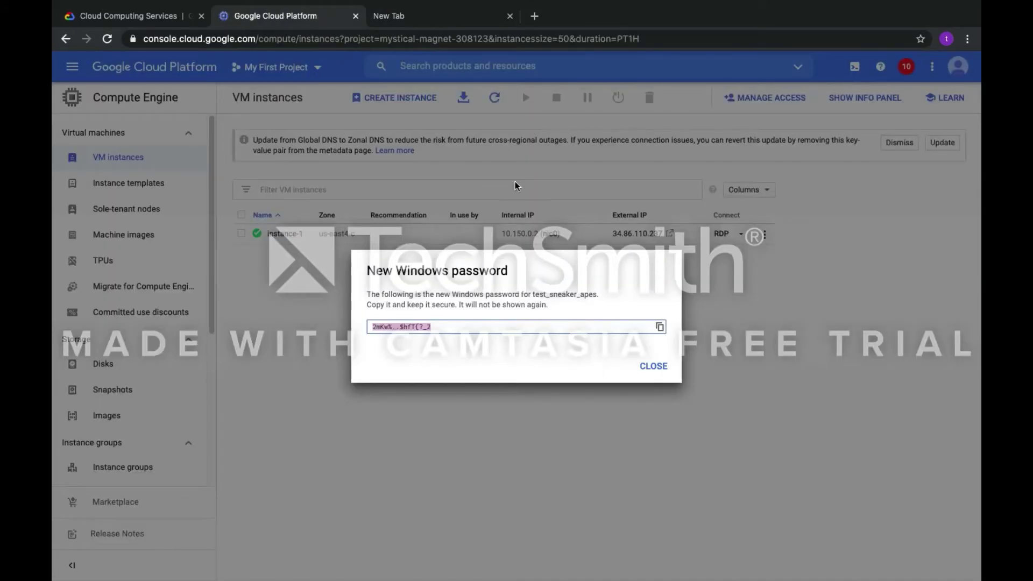
pyautogui.click(656, 365)
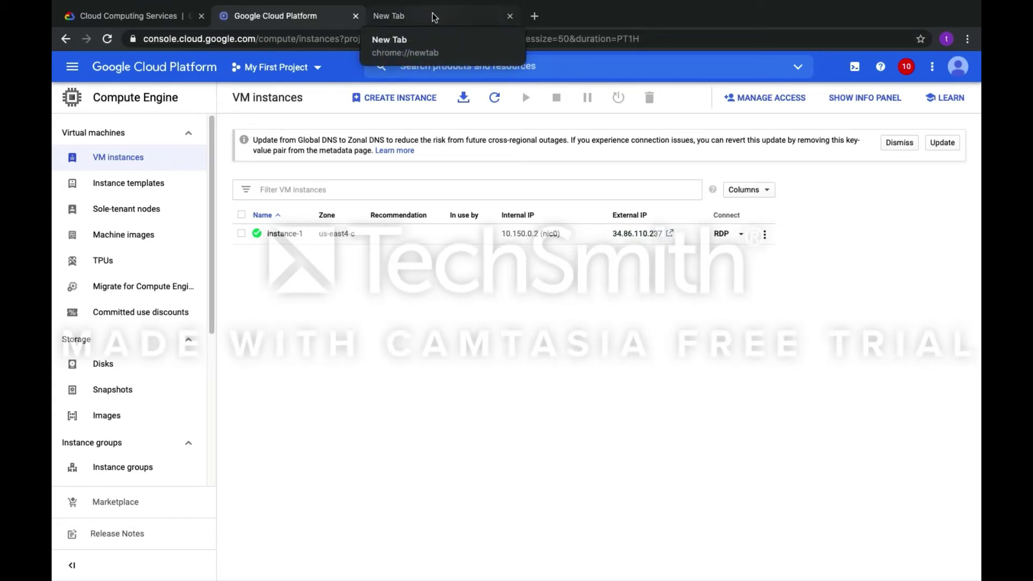
# Search the web for microsoft remote desktop, view its Mac App Store page without launching the store, and close the page
pyautogui.click(535, 16)
pyautogui.write('micro')
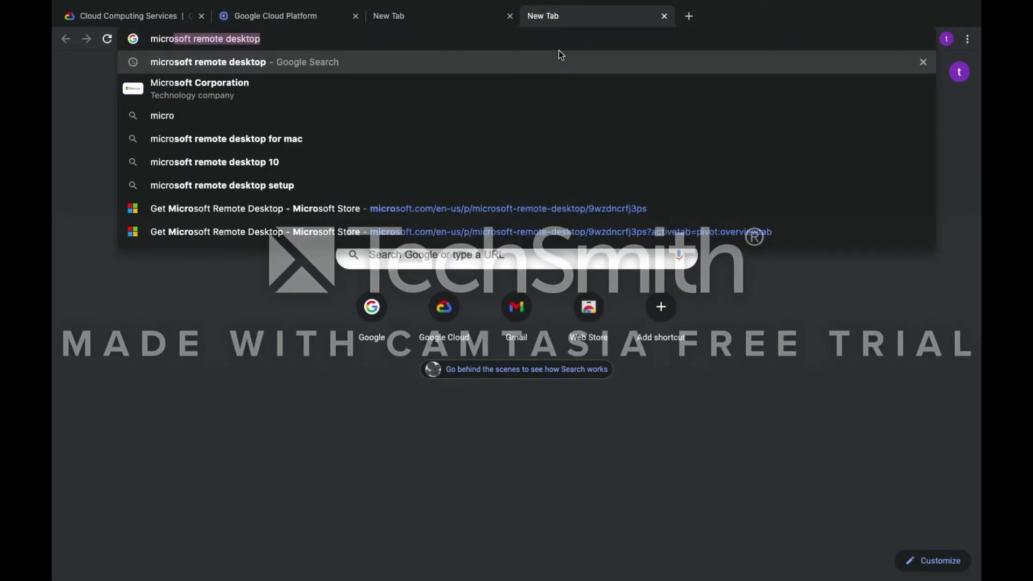
pyautogui.press('Return')
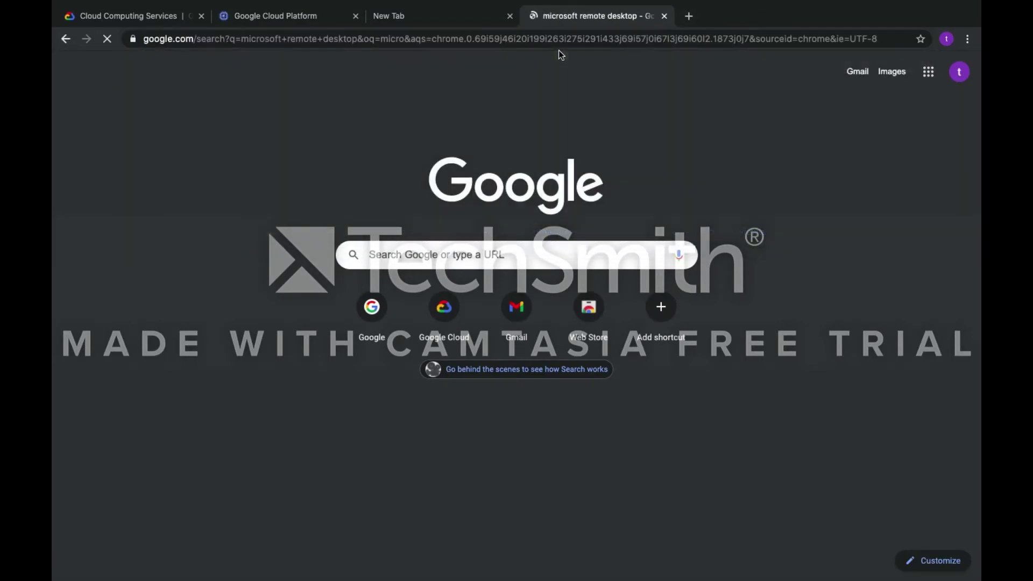
pyautogui.scroll(-5, 395, 397)
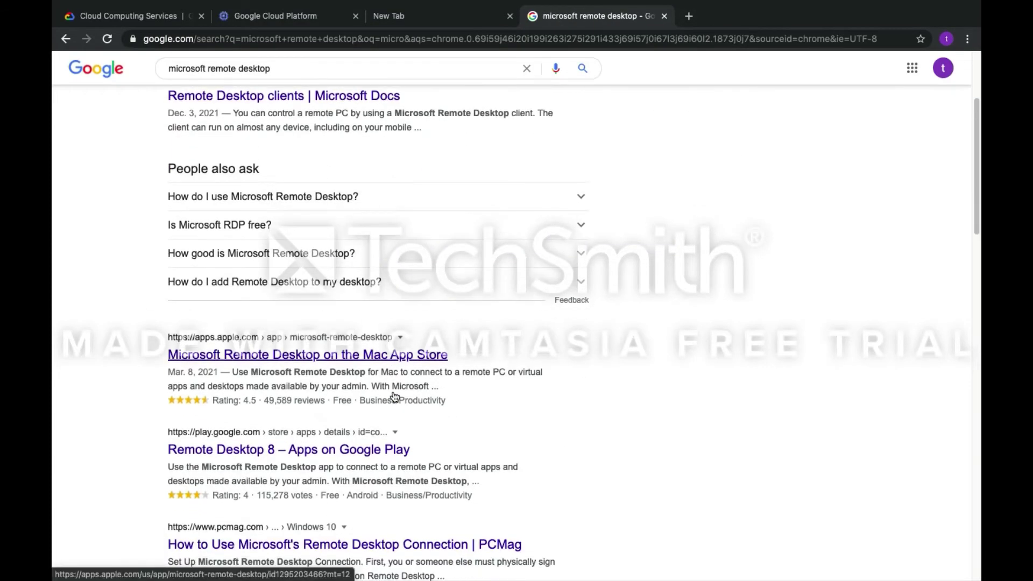
pyautogui.click(286, 293)
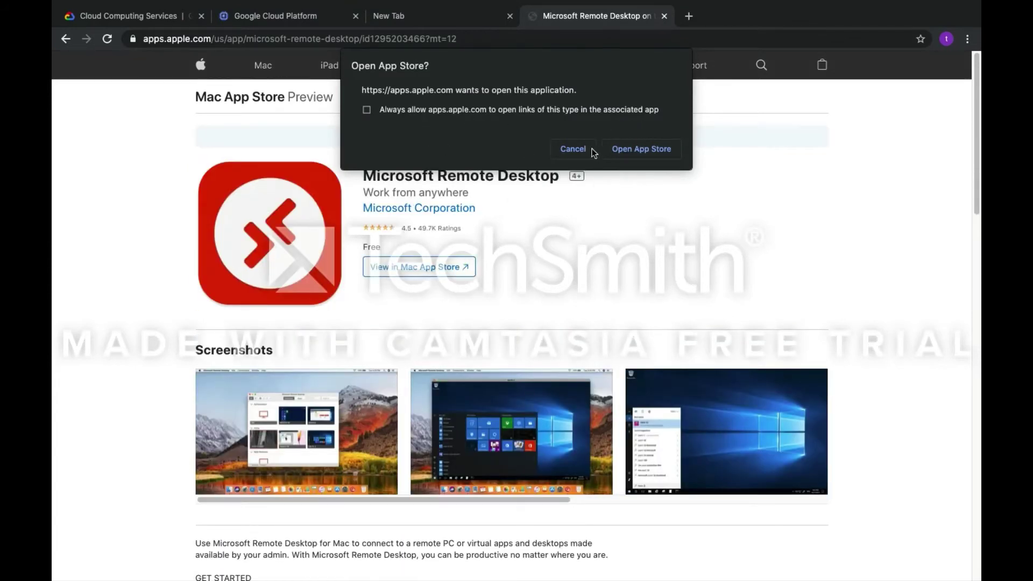
pyautogui.click(573, 149)
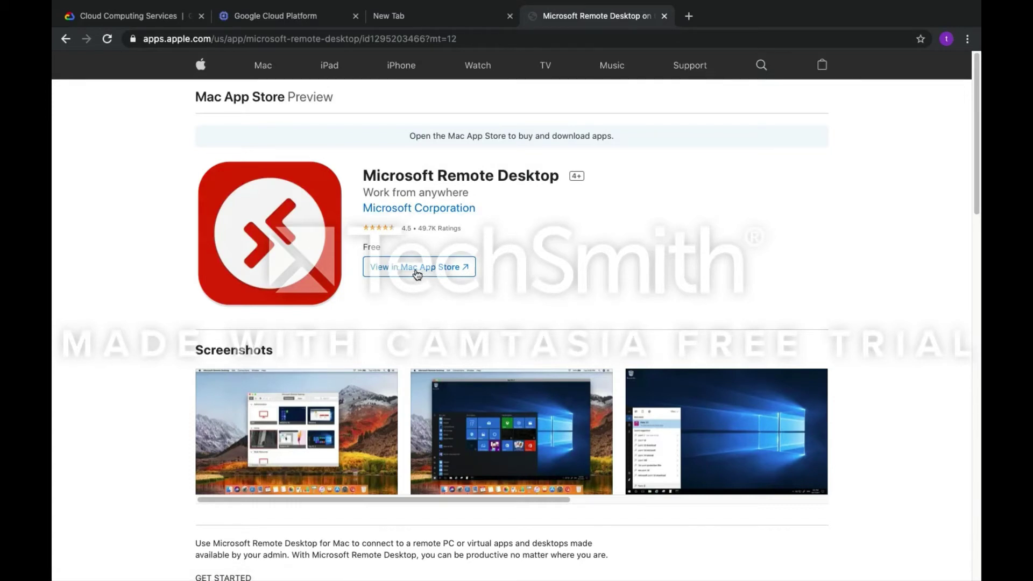
pyautogui.click(664, 16)
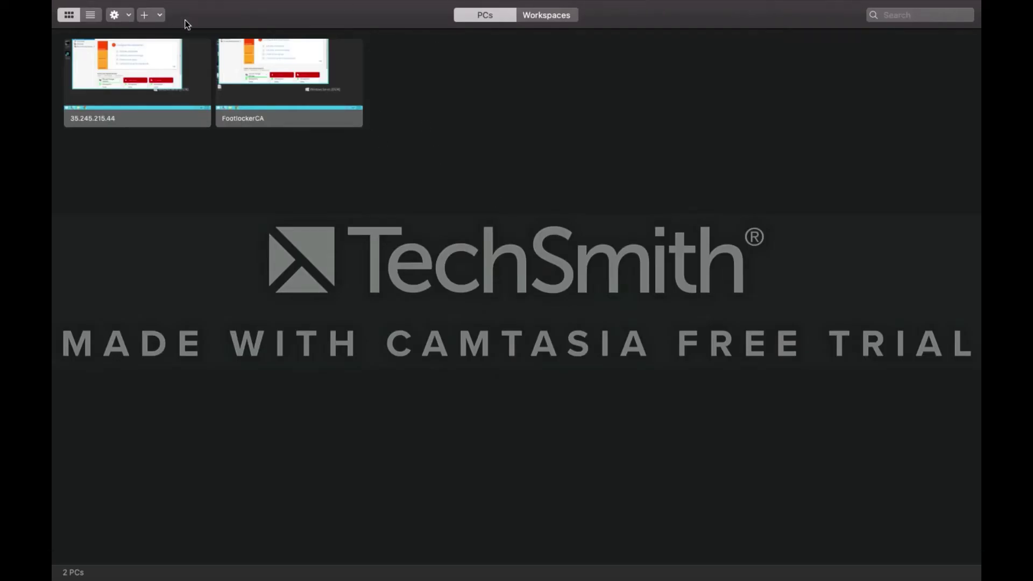
# In Microsoft Remote Desktop, start adding a PC and enter instance-1's copied external IP, 34.86.110.237, as the PC name
pyautogui.click(155, 16)
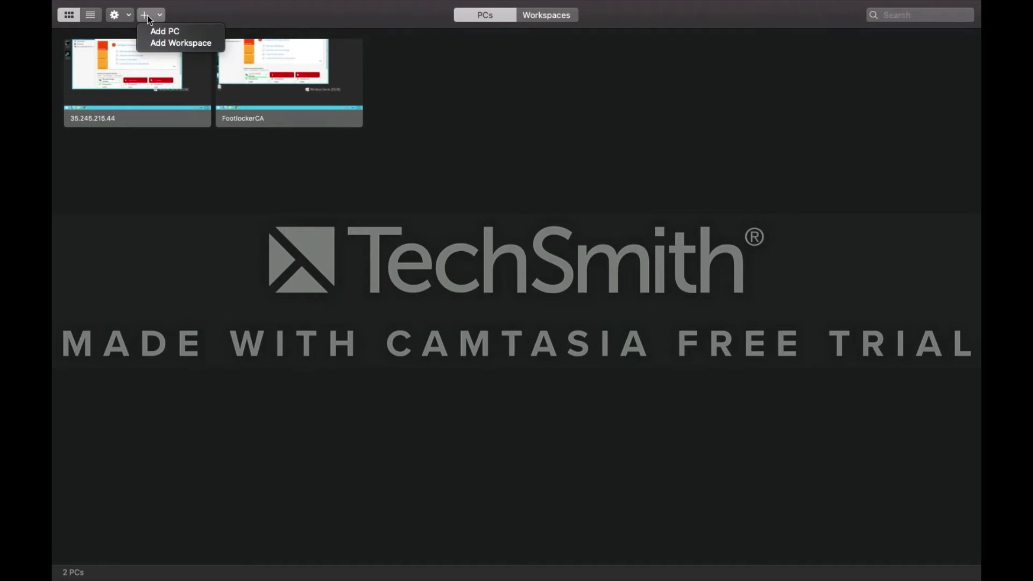
pyautogui.click(170, 31)
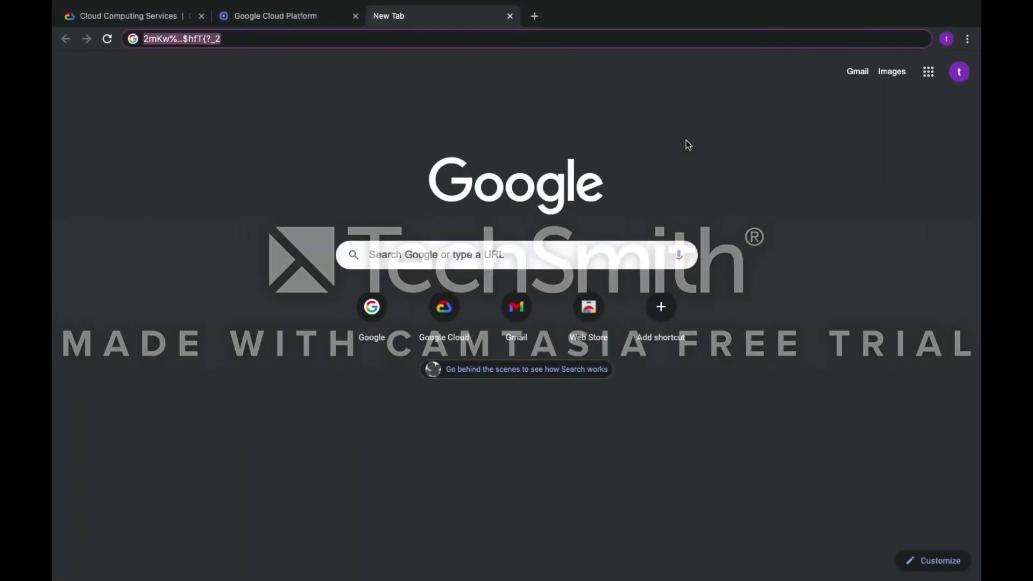
pyautogui.click(286, 19)
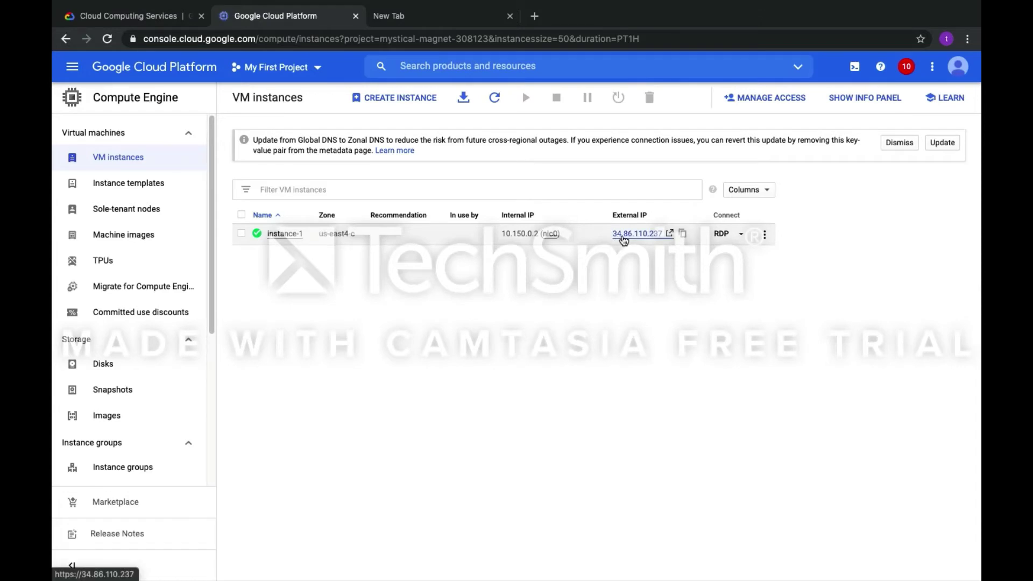
pyautogui.click(683, 235)
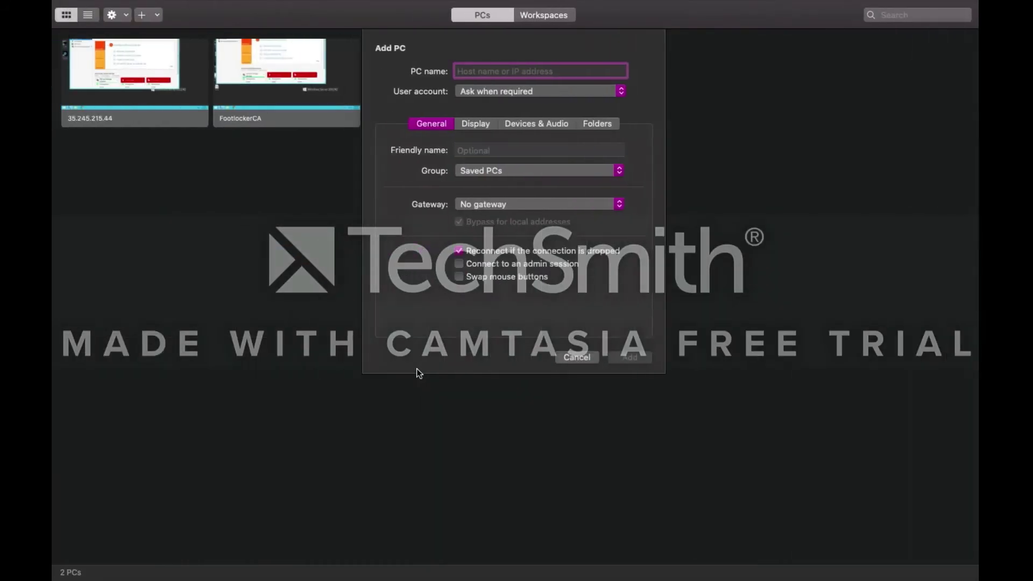
pyautogui.press('super+v')
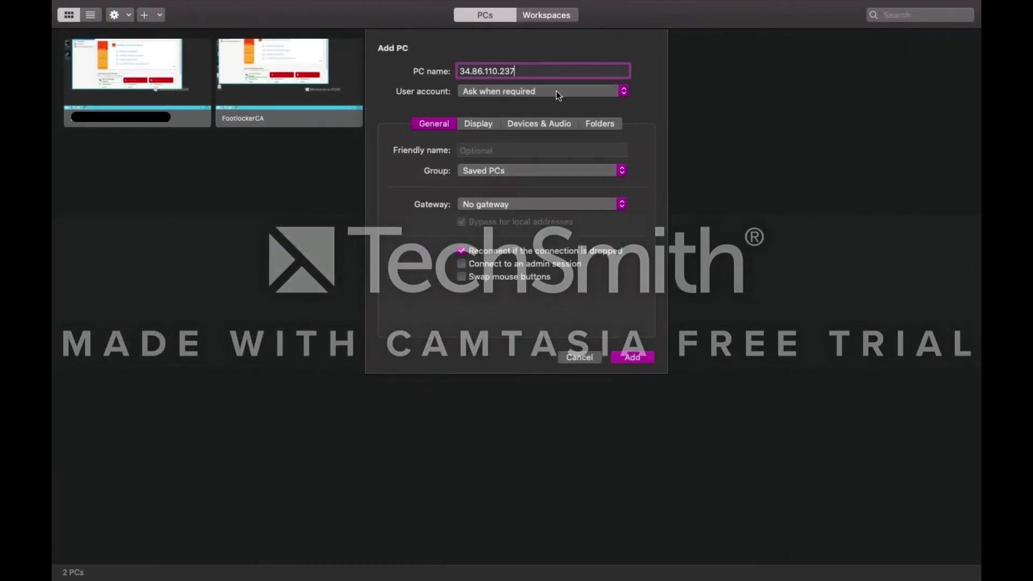
# Start adding a new user account for the PC and check instance-1's RDP connection options in the Google Cloud console before returning
pyautogui.click(574, 89)
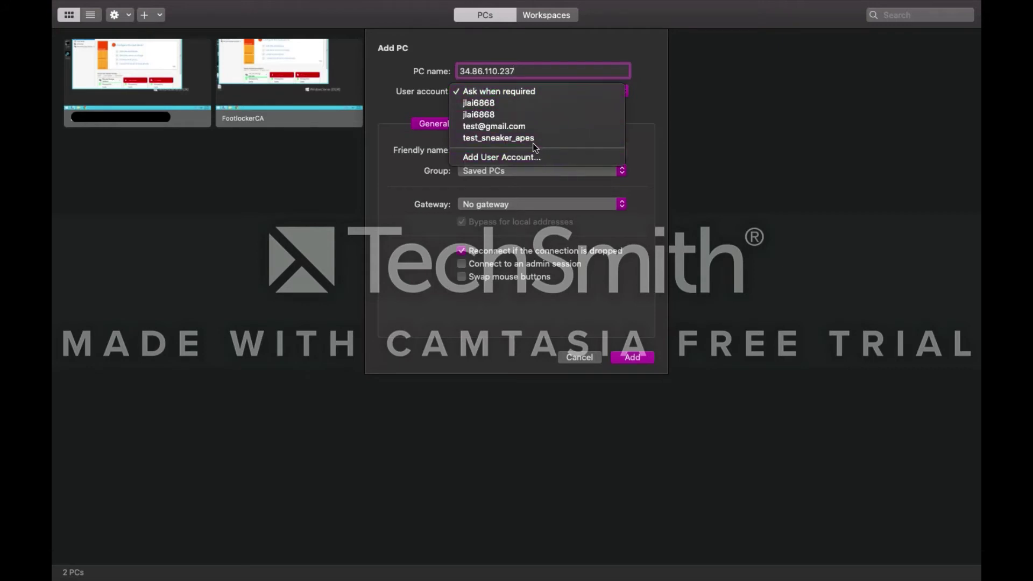
pyautogui.click(536, 157)
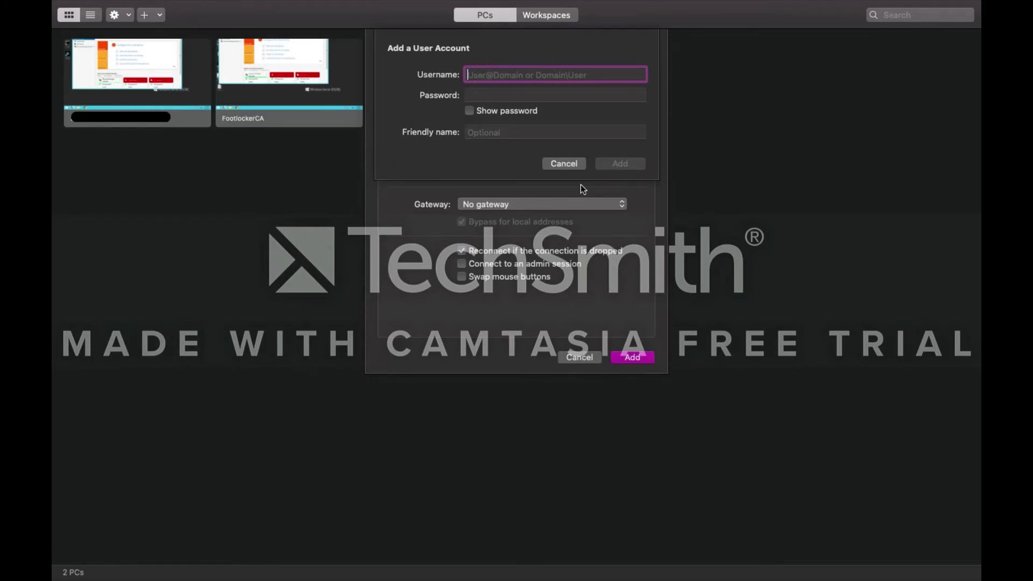
pyautogui.hscroll(2, 580, 185)
pyautogui.hscroll(3, 580, 185)
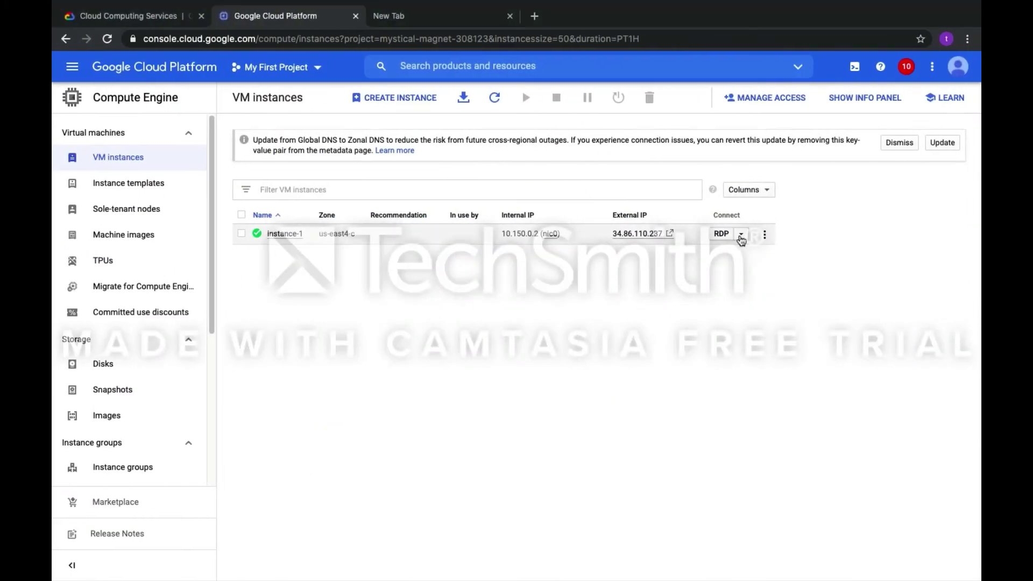
pyautogui.click(742, 237)
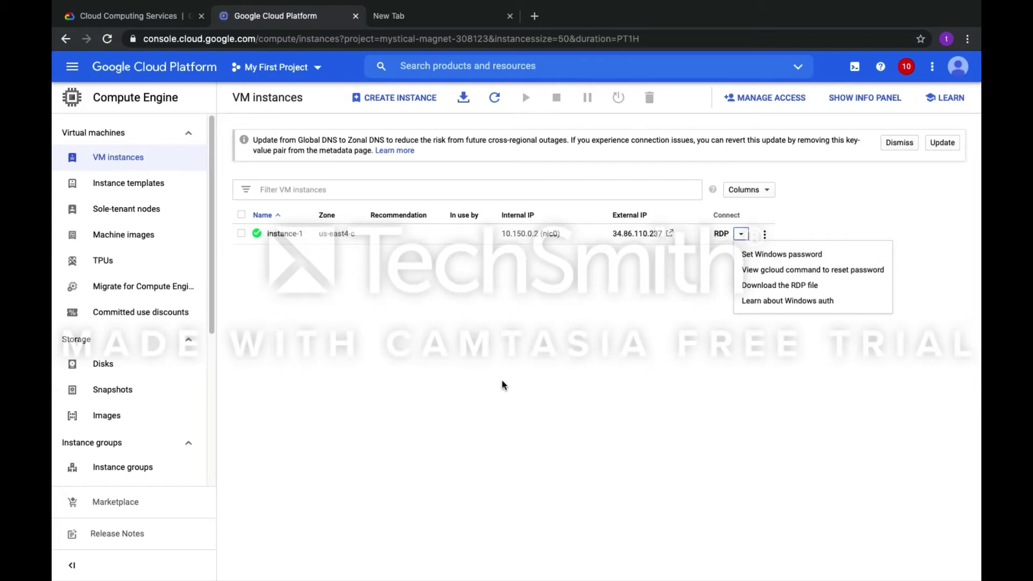
pyautogui.hscroll(-2, 501, 384)
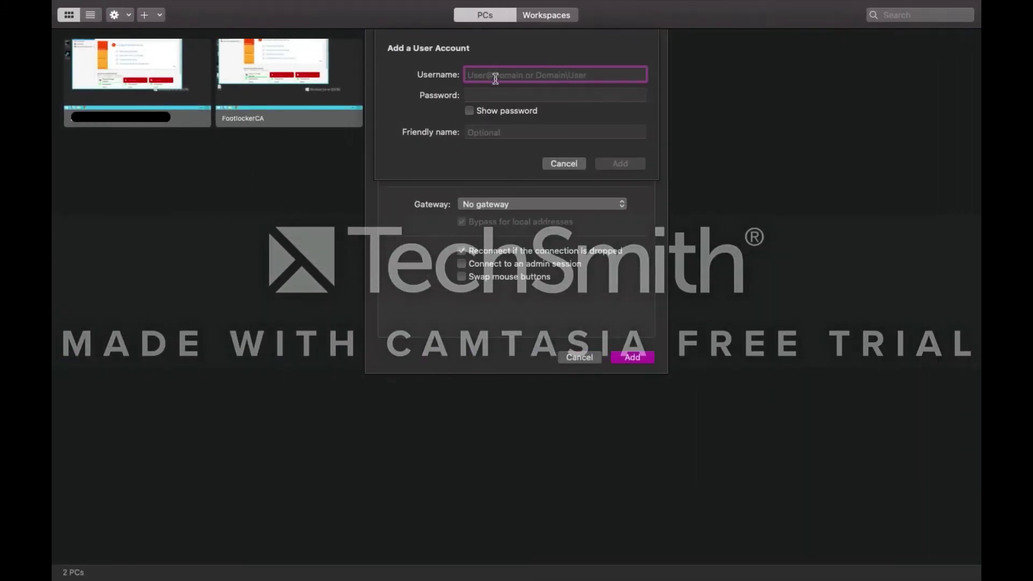
# Add the user account test_sneaker_apes with the password left blank and finish adding the PC
pyautogui.write('tes')
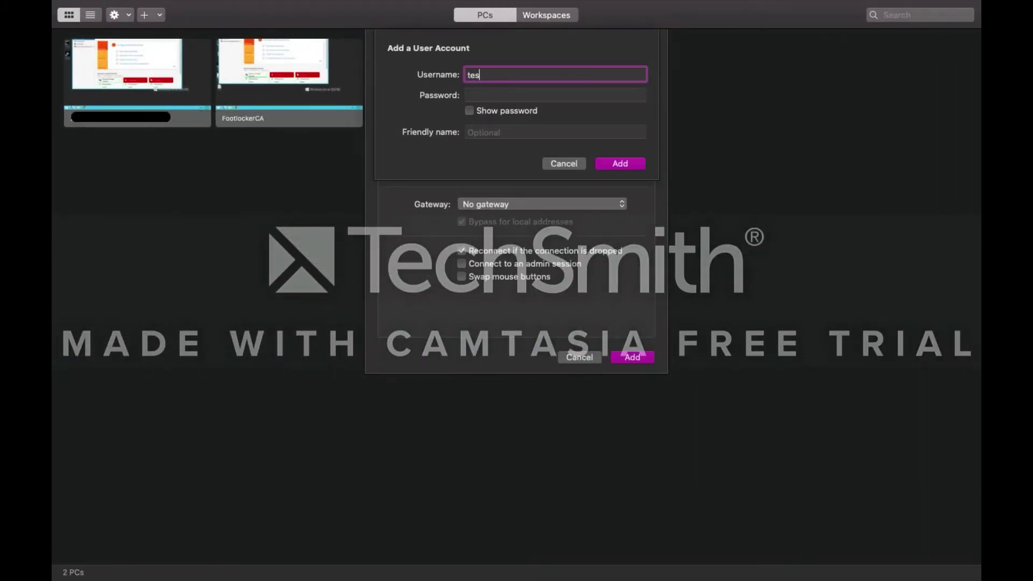
pyautogui.write('t-snea')
pyautogui.write('sneak')
pyautogui.write('er_apes')
pyautogui.click(535, 97)
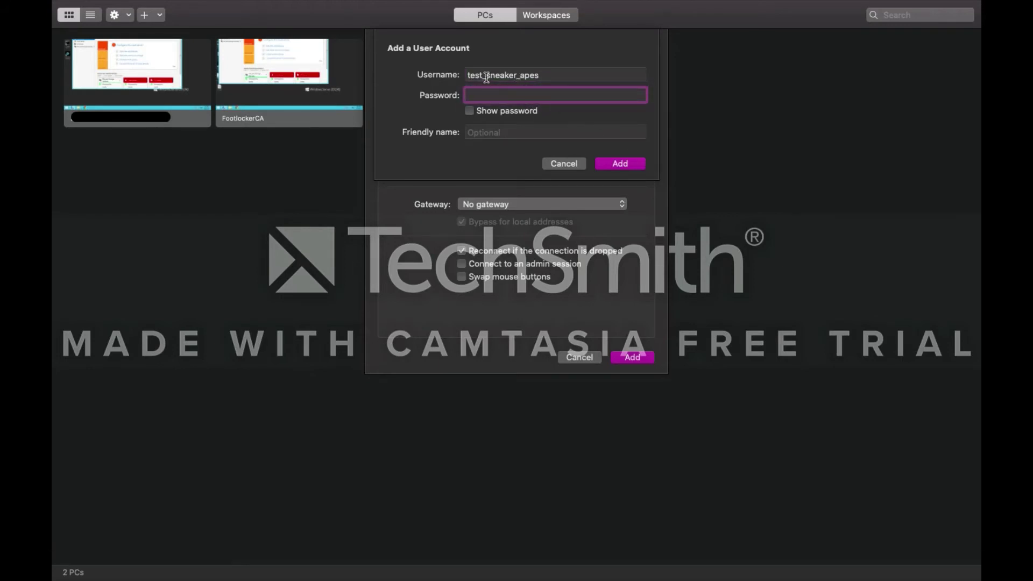
pyautogui.click(630, 164)
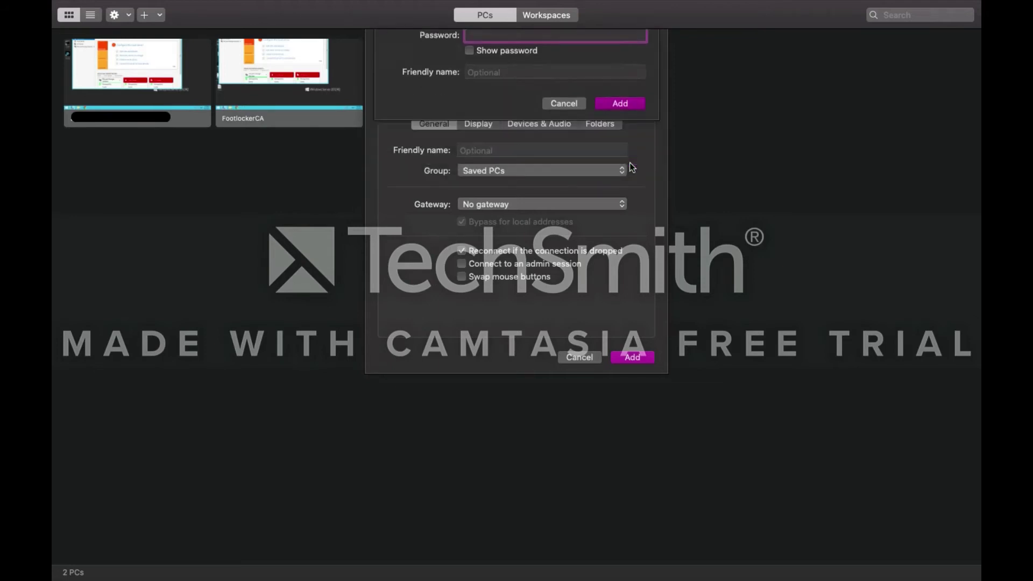
pyautogui.click(639, 357)
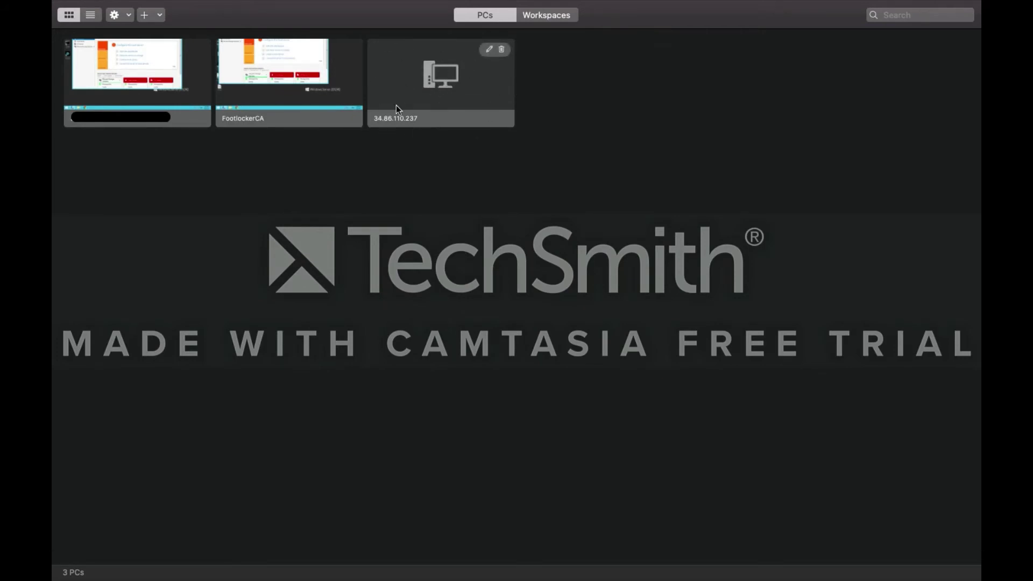
# Connect to 34.86.110.237, accepting its certificate and entering the Windows password kept in the browser tab, and decline network discovery
pyautogui.doubleClick(441, 88)
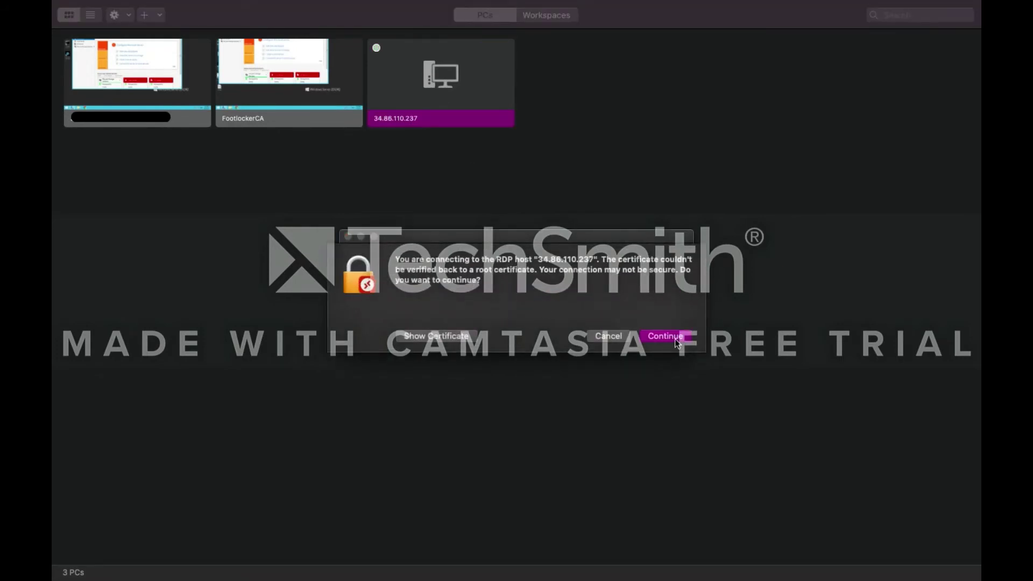
pyautogui.click(666, 337)
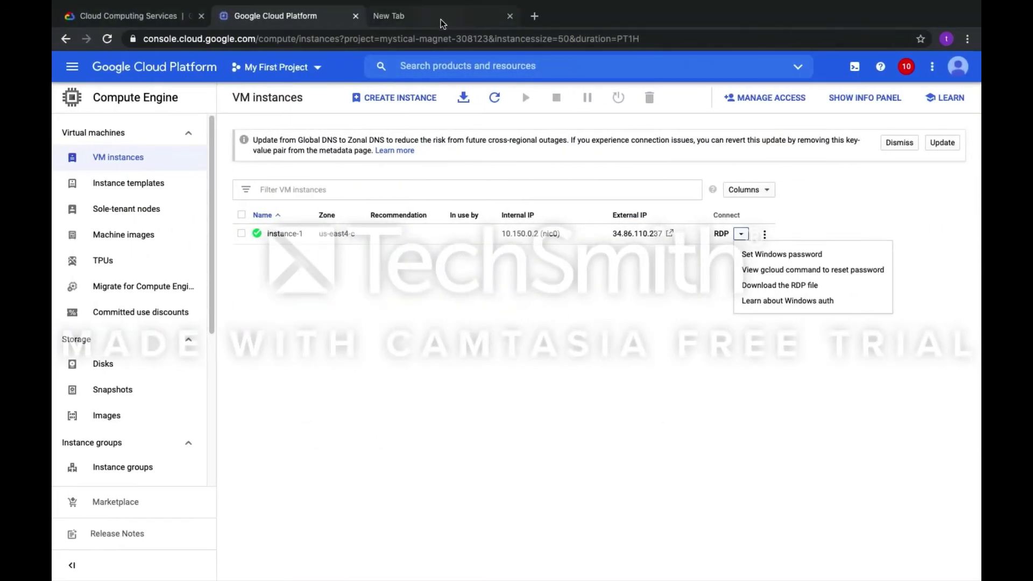
pyautogui.click(441, 19)
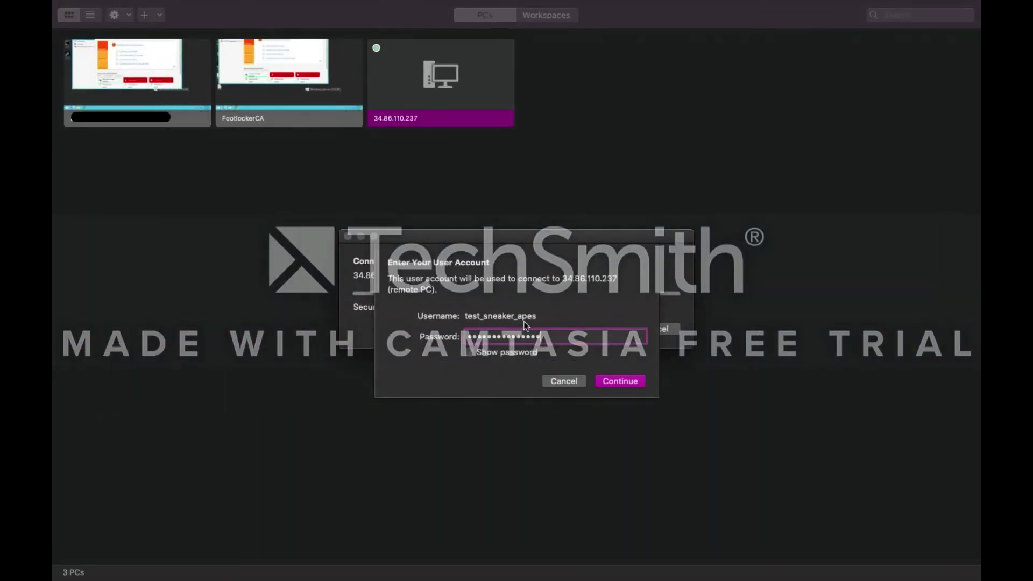
pyautogui.click(628, 383)
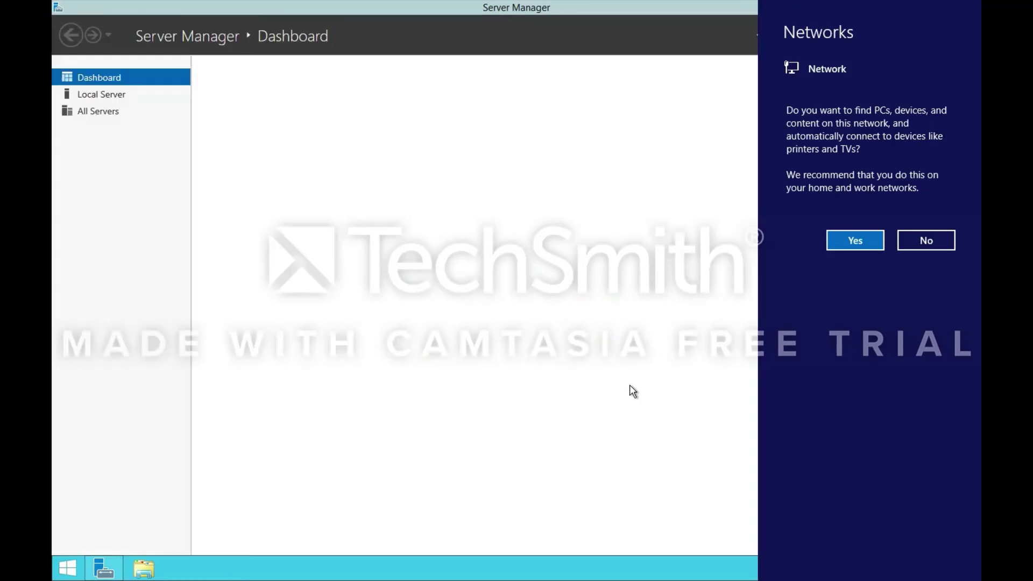
pyautogui.click(942, 244)
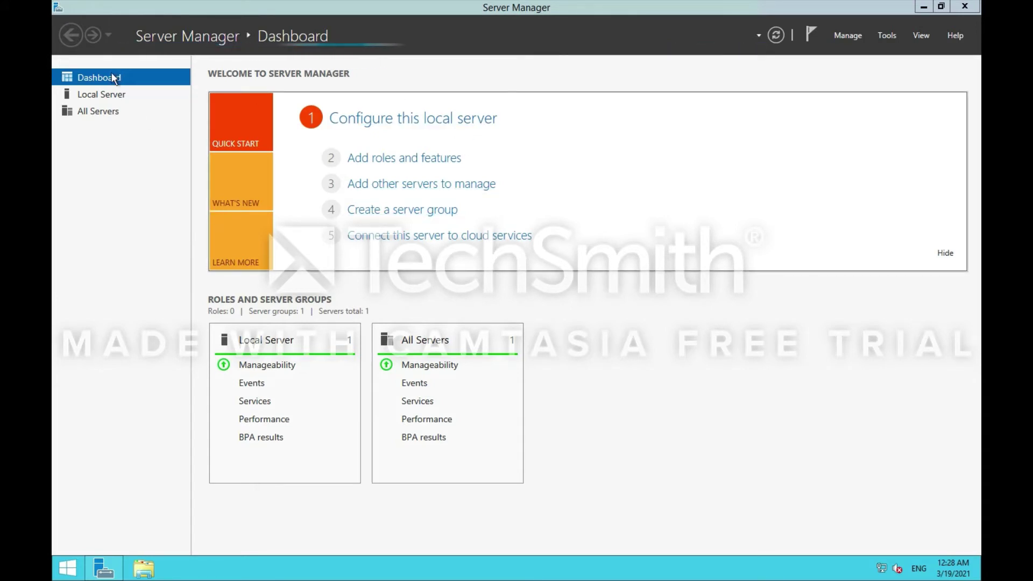
# Start adding roles and features to instance-1, keeping role-based installation and the default server and roles, up to feature selection
pyautogui.click(387, 161)
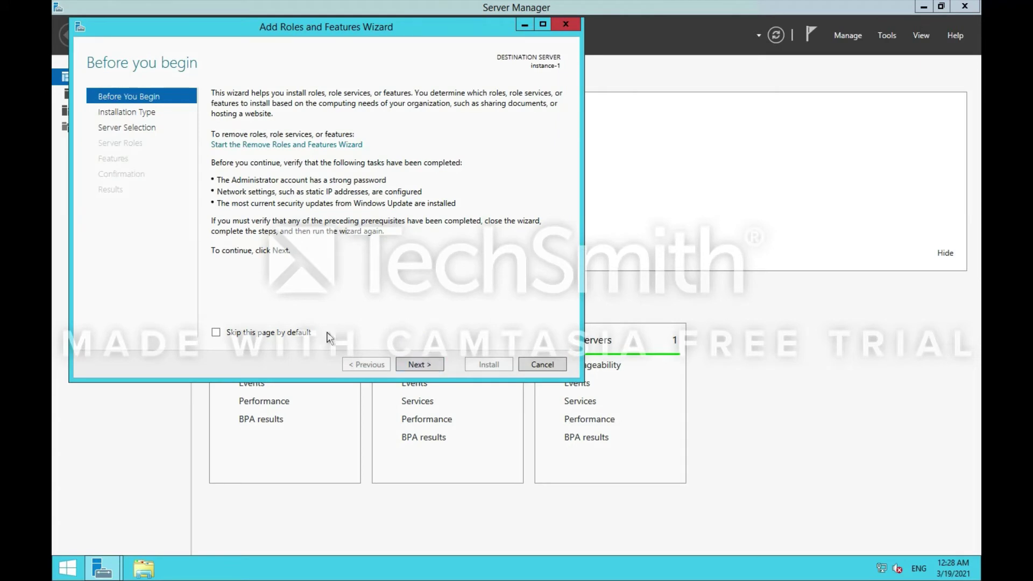
pyautogui.click(431, 366)
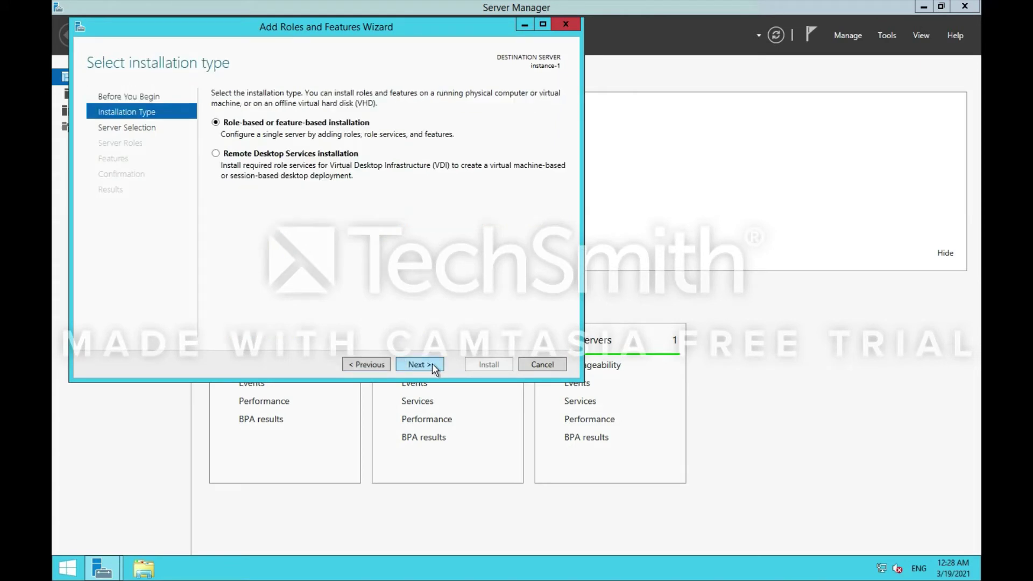
pyautogui.click(432, 366)
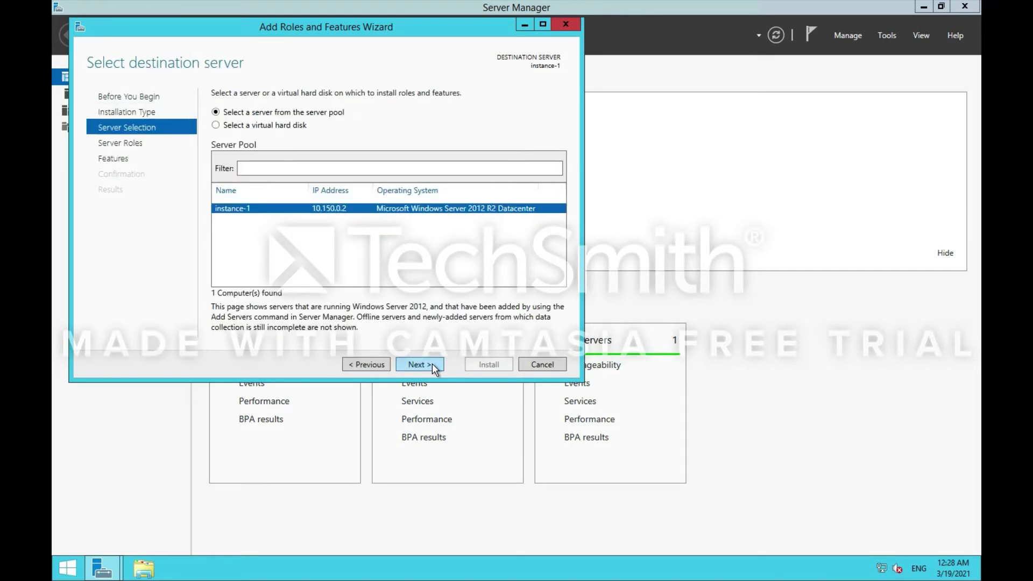
pyautogui.click(431, 366)
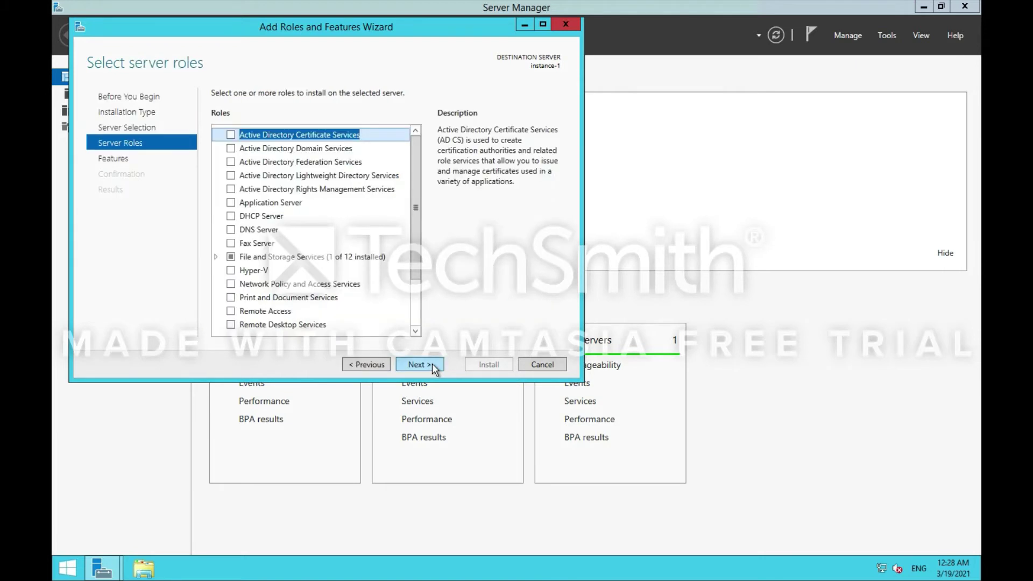
pyautogui.click(431, 365)
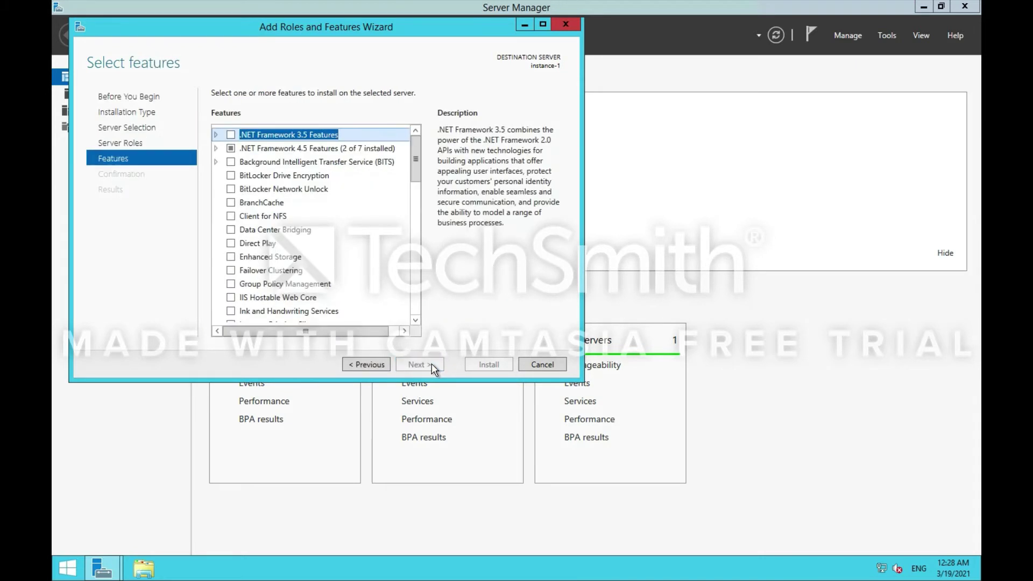
# Select .NET Framework 3.5 Features, start the installation, and minimize the wizard while it runs
pyautogui.click(230, 134)
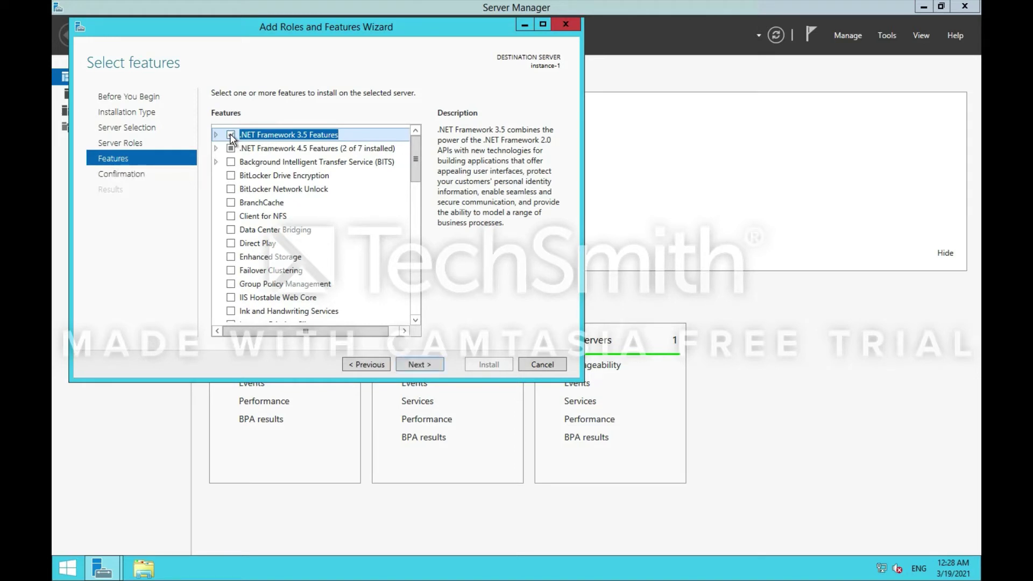
pyautogui.click(432, 365)
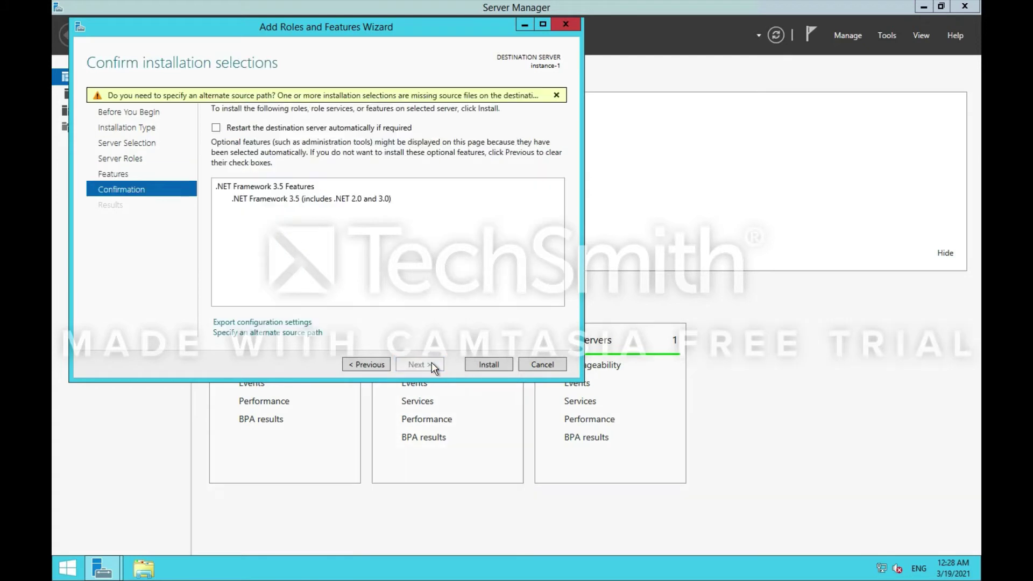
pyautogui.click(488, 364)
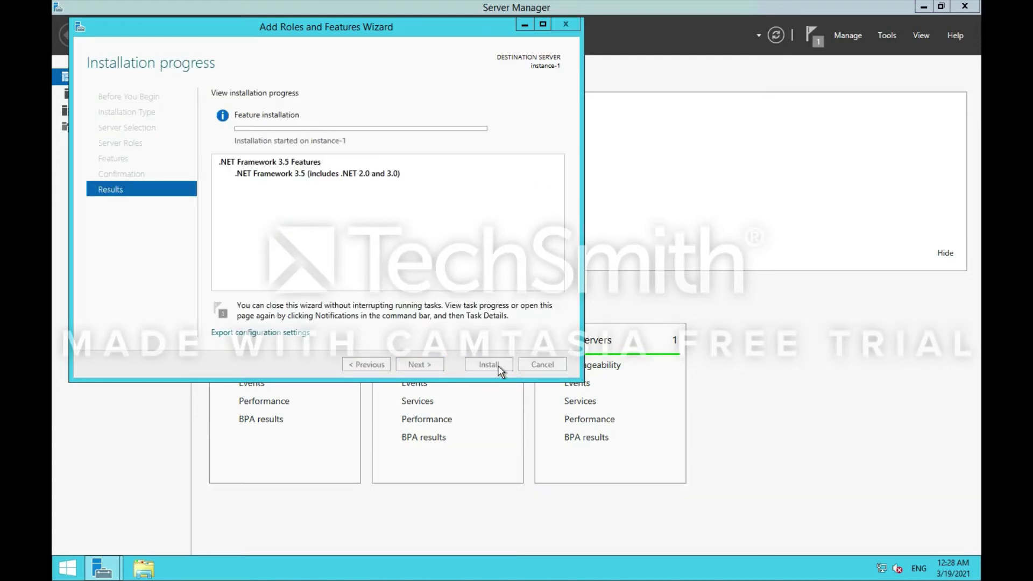
pyautogui.click(770, 212)
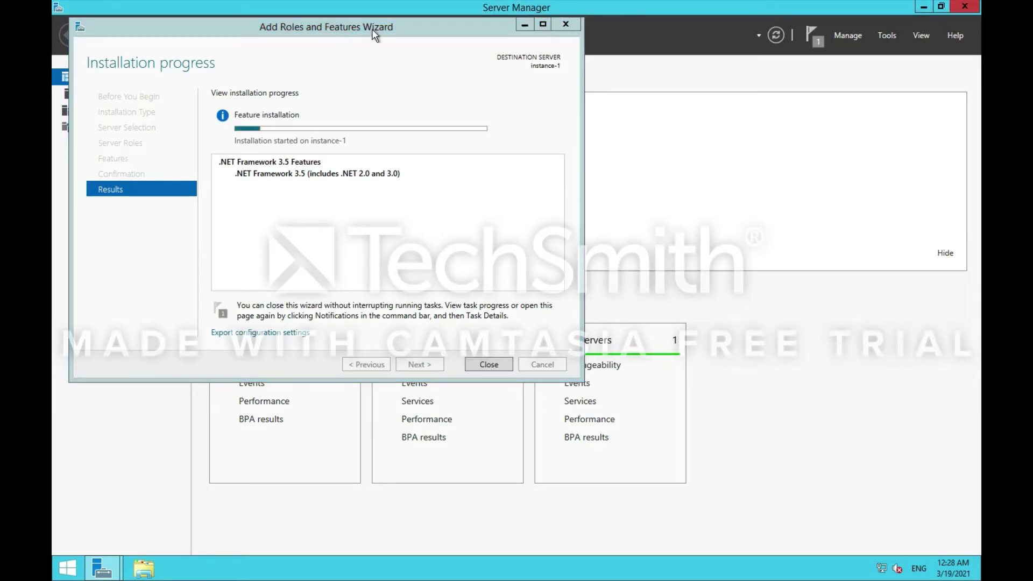
pyautogui.click(525, 25)
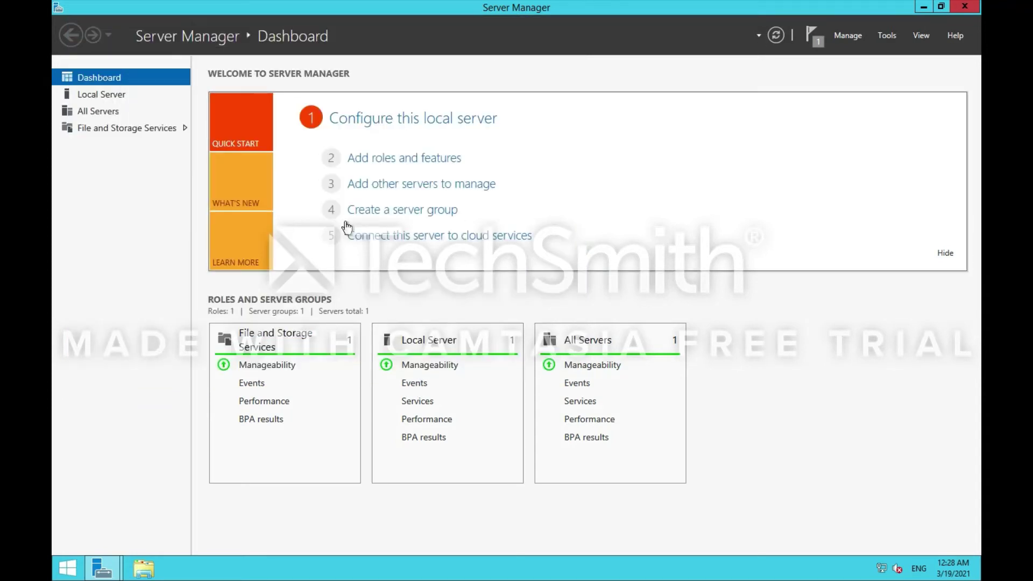
# Turn off IE Enhanced Security Configuration for Administrators in the local server's properties
pyautogui.click(96, 94)
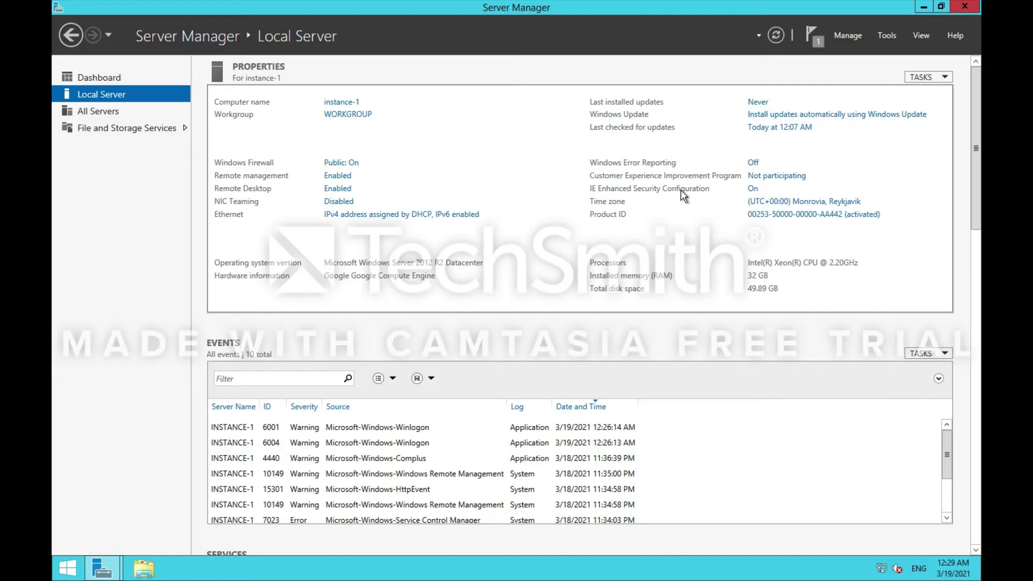
pyautogui.click(753, 189)
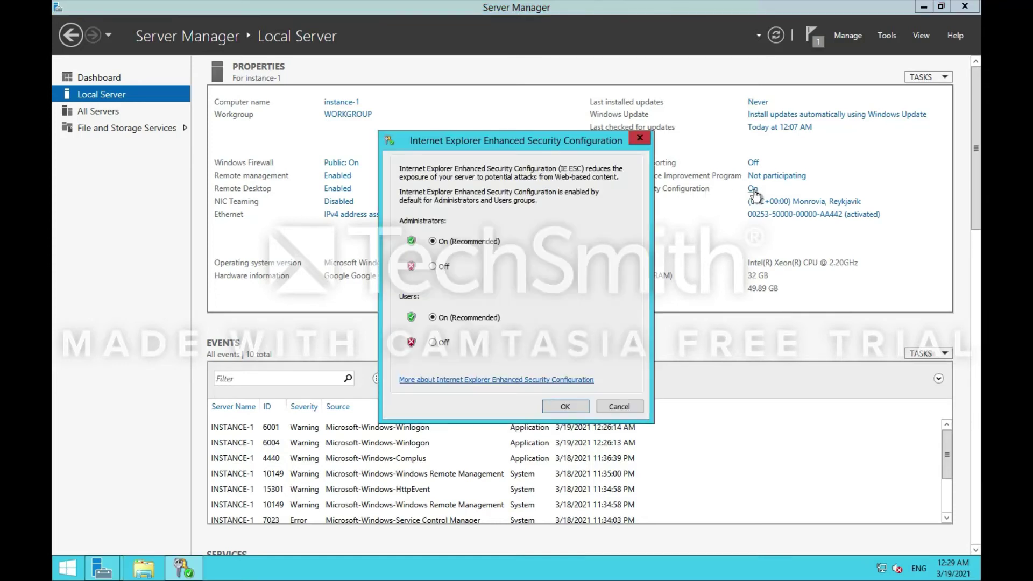
pyautogui.click(433, 267)
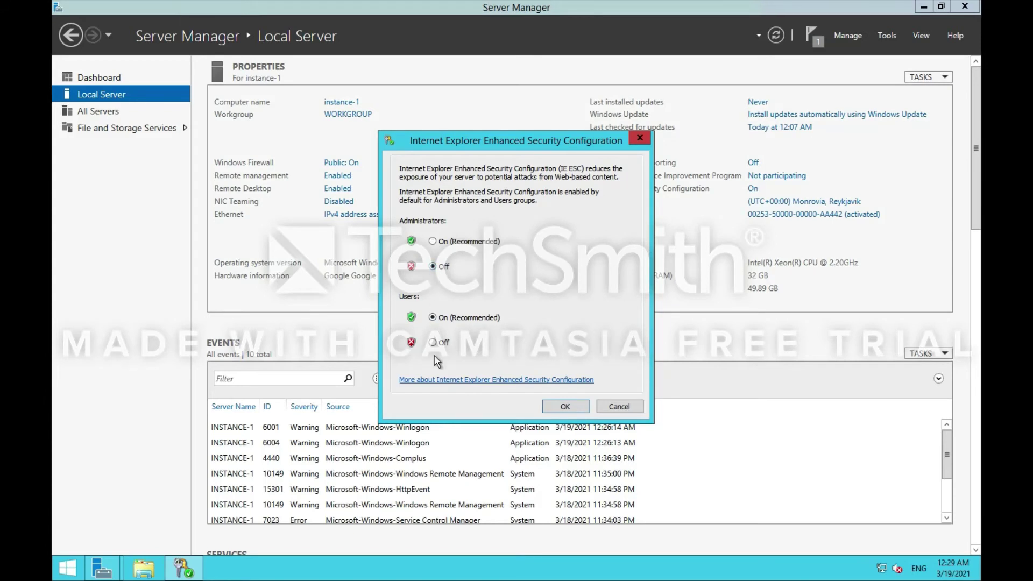
pyautogui.click(565, 407)
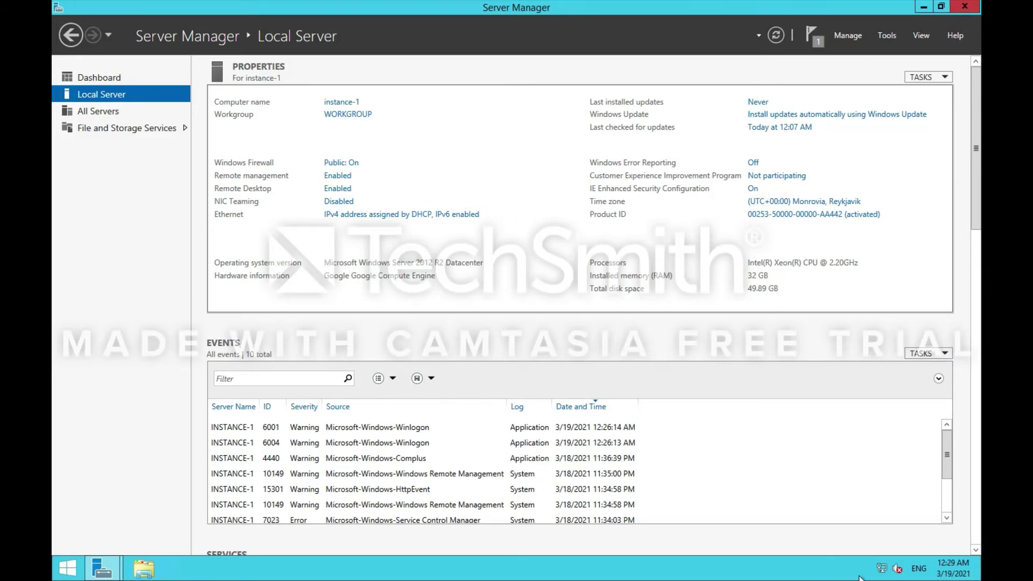
# Open the Services console from the server's Administrative Tools
pyautogui.moveTo(901, 571)
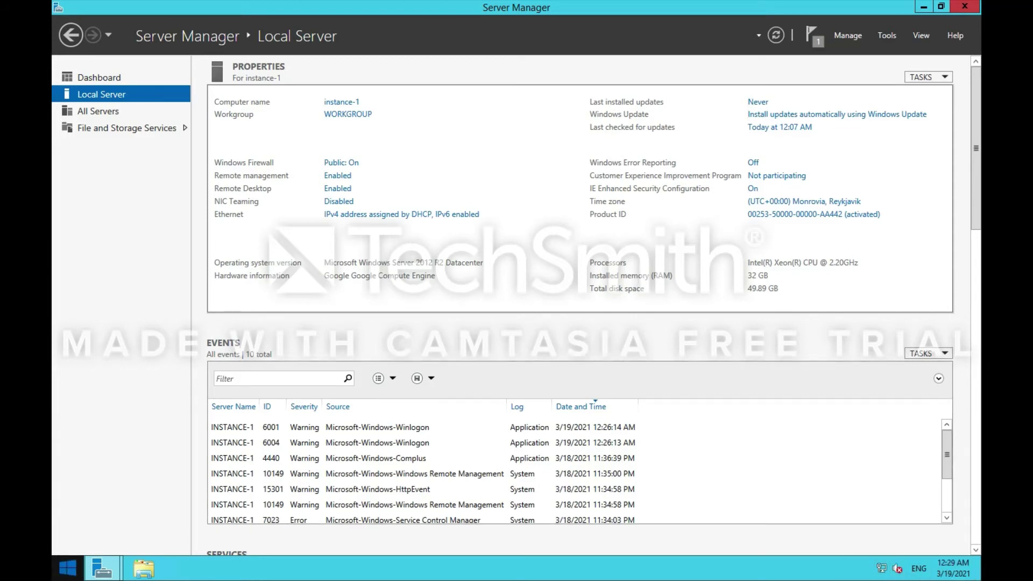
pyautogui.click(57, 579)
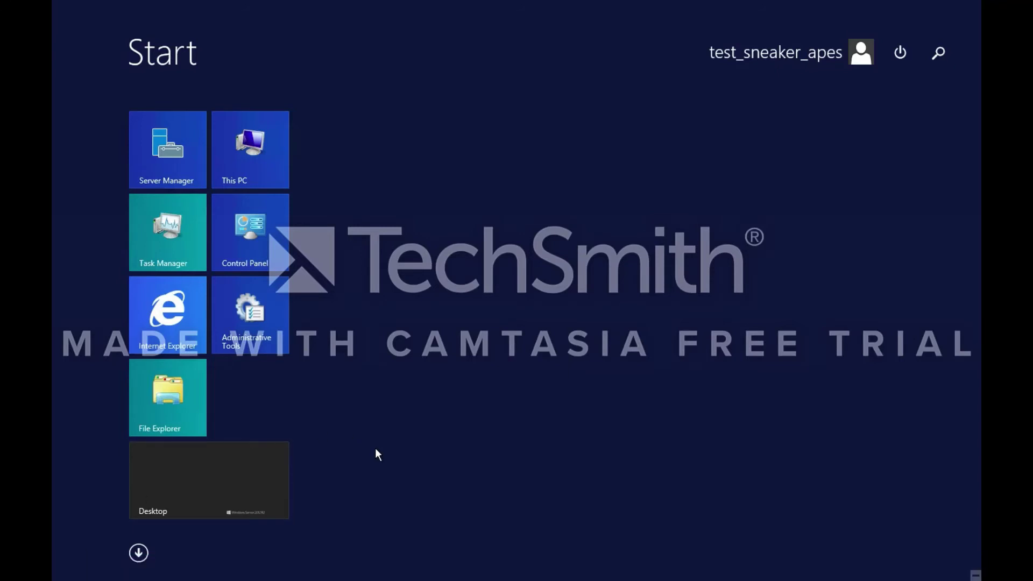
pyautogui.click(260, 316)
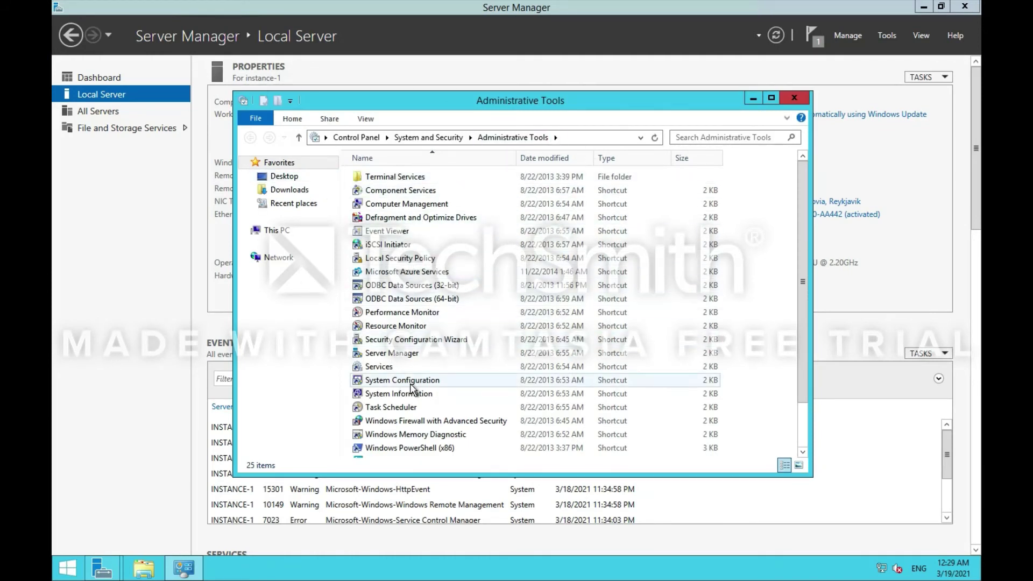
pyautogui.click(402, 366)
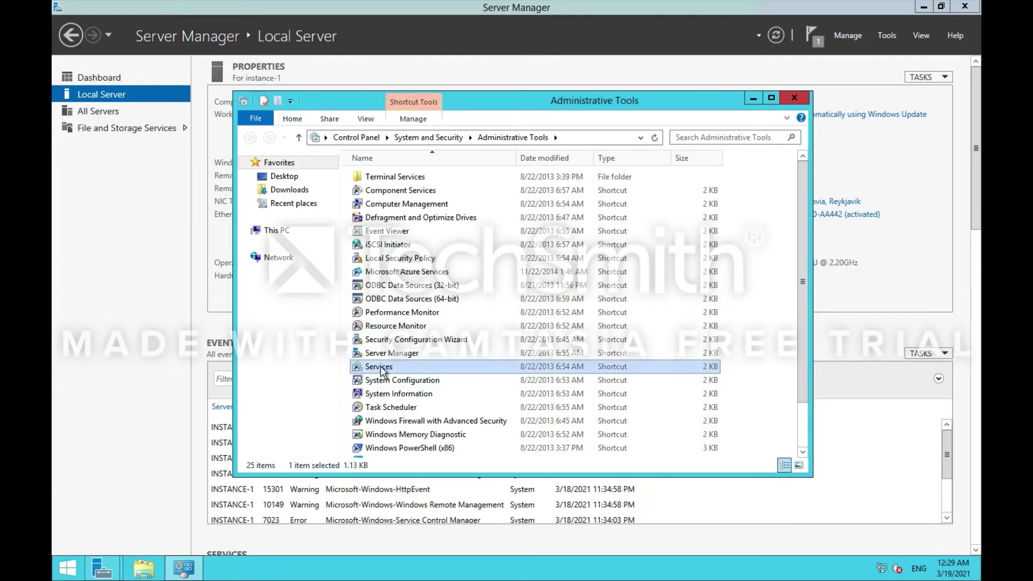
pyautogui.doubleClick(379, 366)
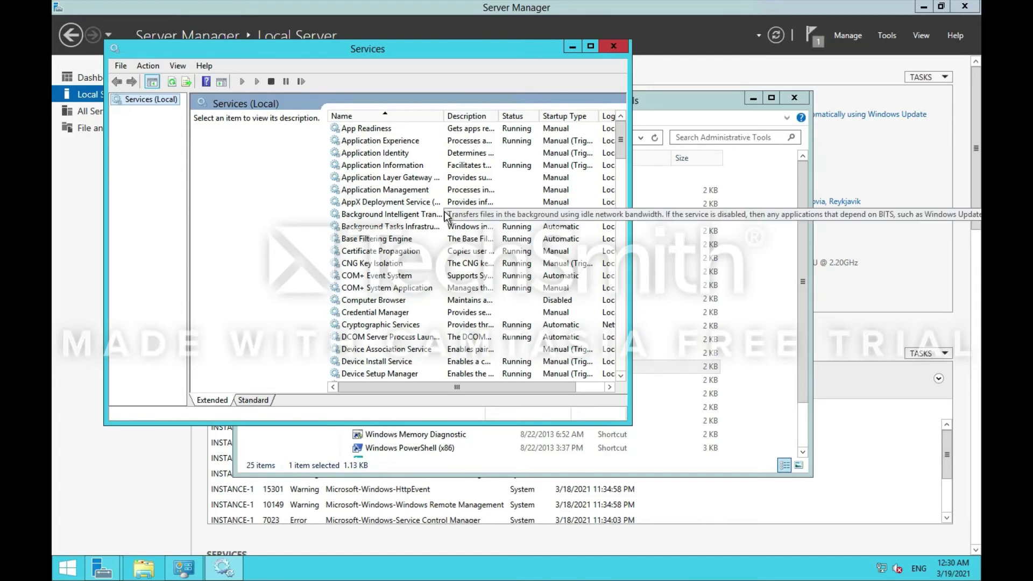
# Set the Windows Audio service's startup type to Automatic, start the service, and save its properties after checking the volume control
pyautogui.moveTo(621, 150); pyautogui.dragTo(601, 342)
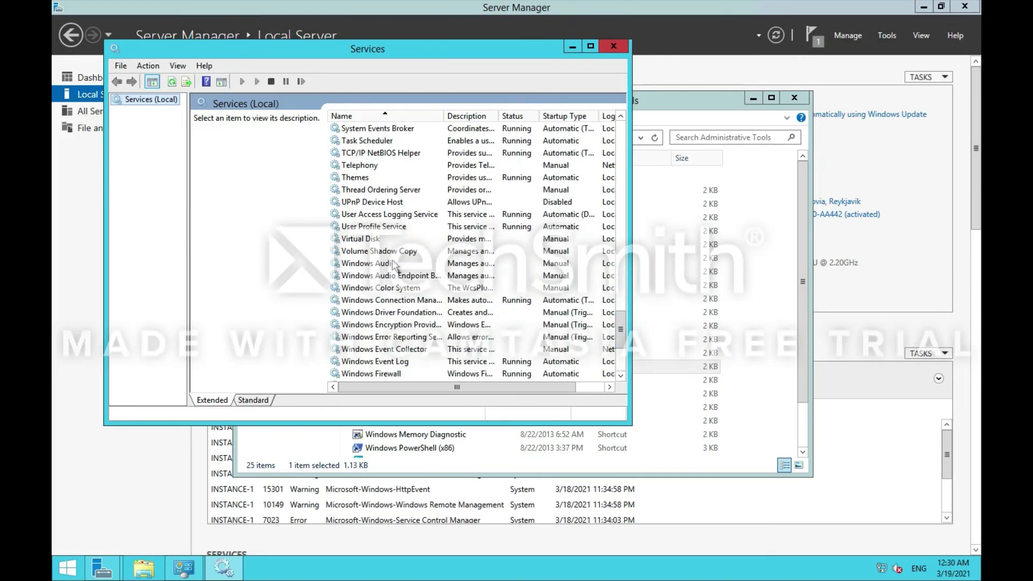
pyautogui.doubleClick(392, 263)
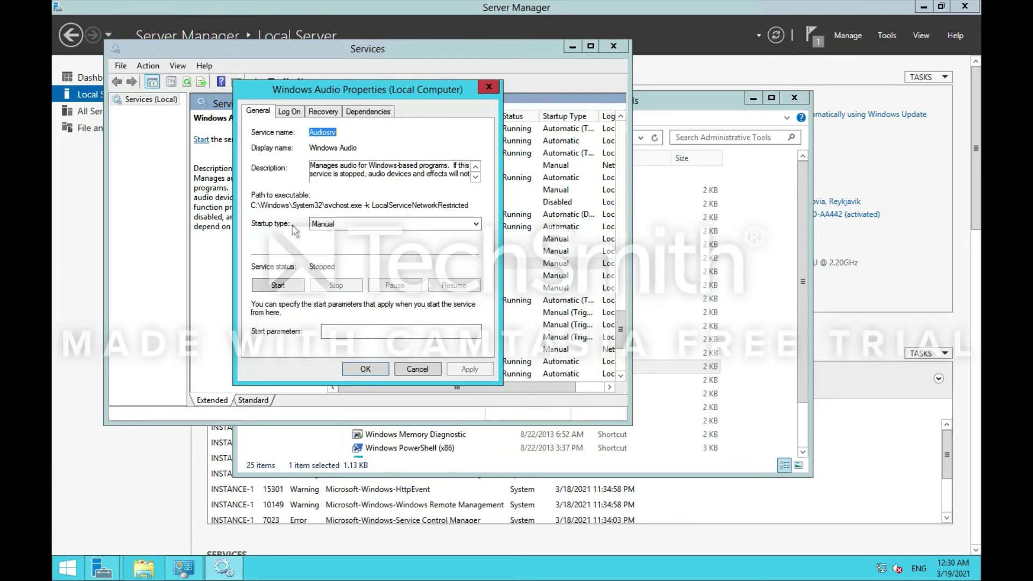
pyautogui.click(378, 226)
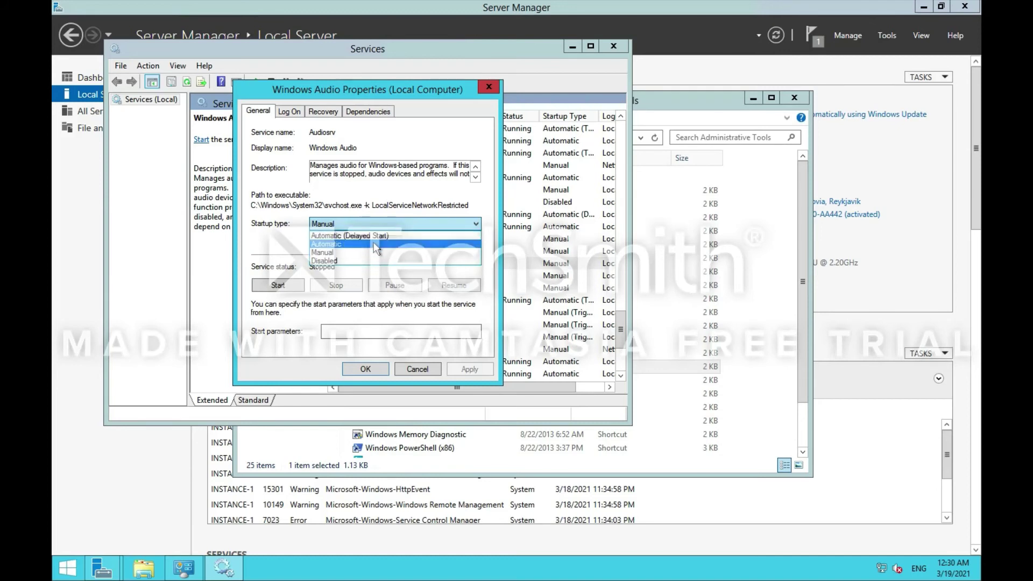
pyautogui.click(375, 245)
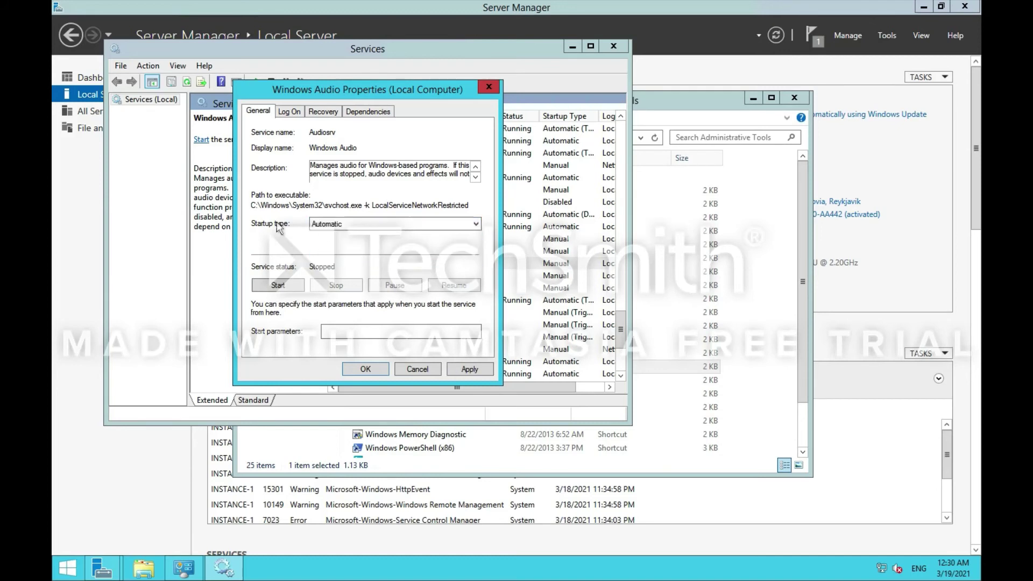
pyautogui.click(289, 285)
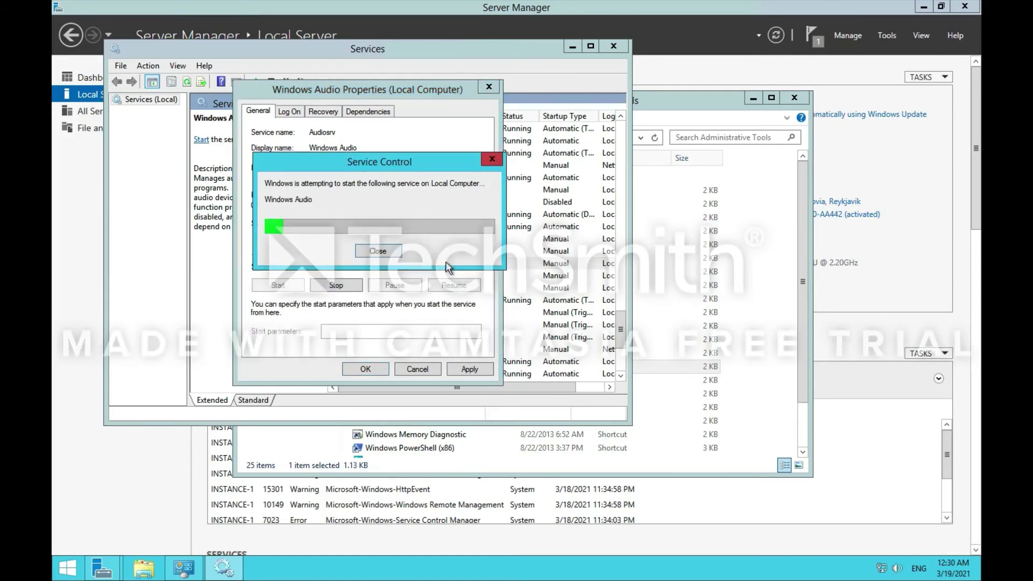
pyautogui.click(897, 570)
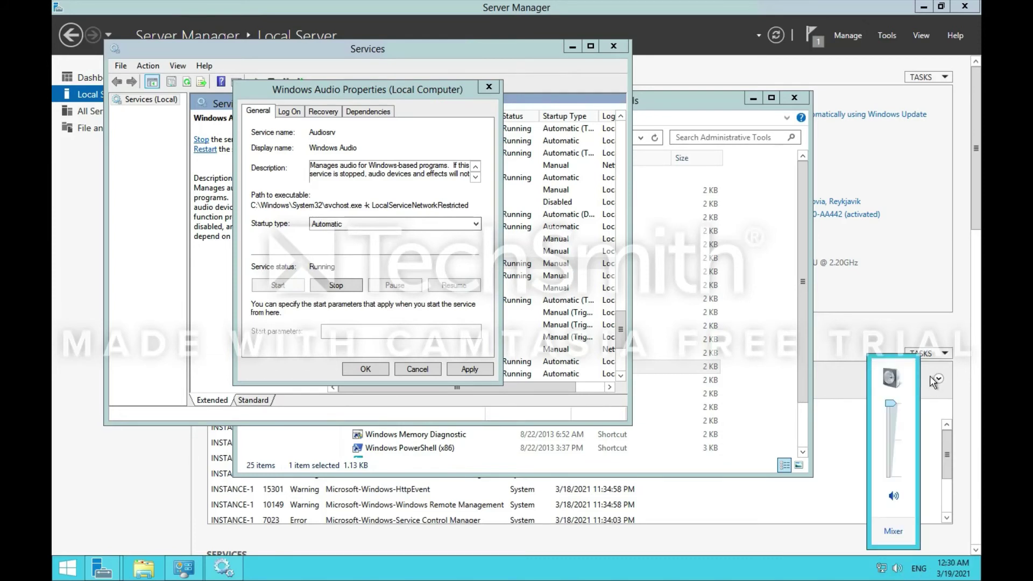
pyautogui.moveTo(893, 409)
pyautogui.mouseDown()
pyautogui.moveTo(890, 441)
pyautogui.moveTo(891, 405)
pyautogui.mouseUp()
pyautogui.click(366, 369)
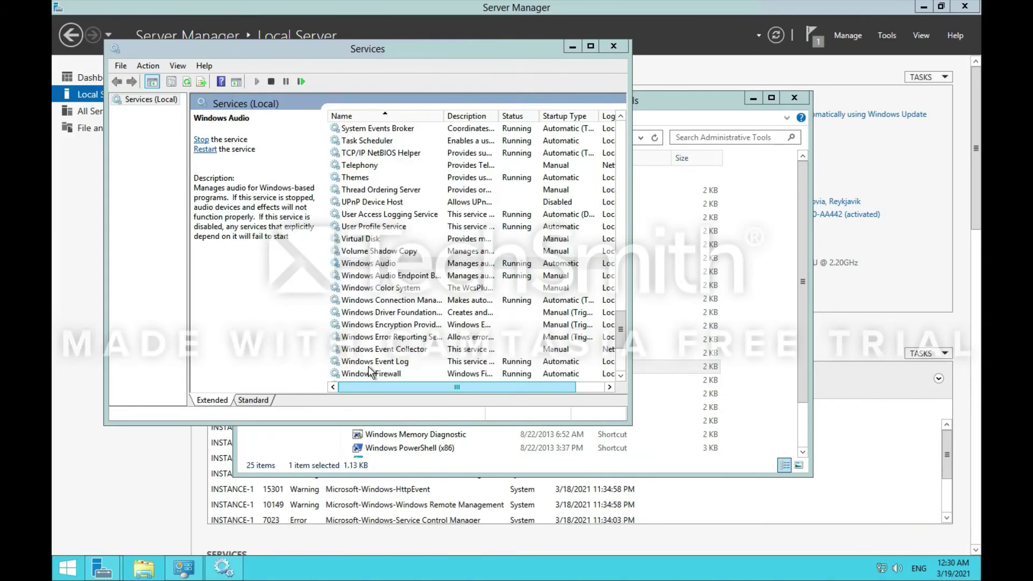
# Close the Services and Administrative Tools windows, and minimize Server Manager on its Dashboard after checking the feature installation's progress
pyautogui.click(619, 50)
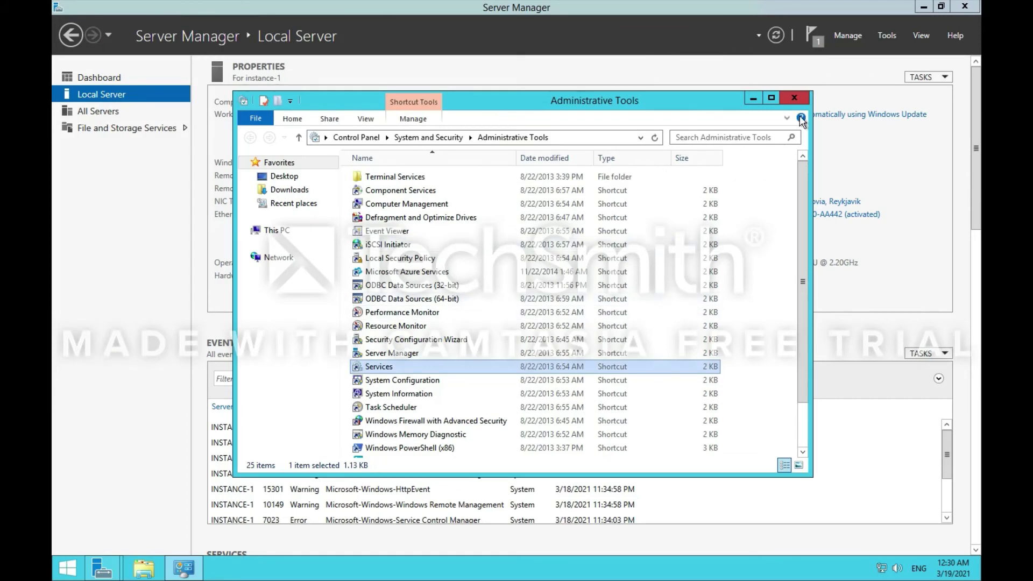
pyautogui.click(794, 98)
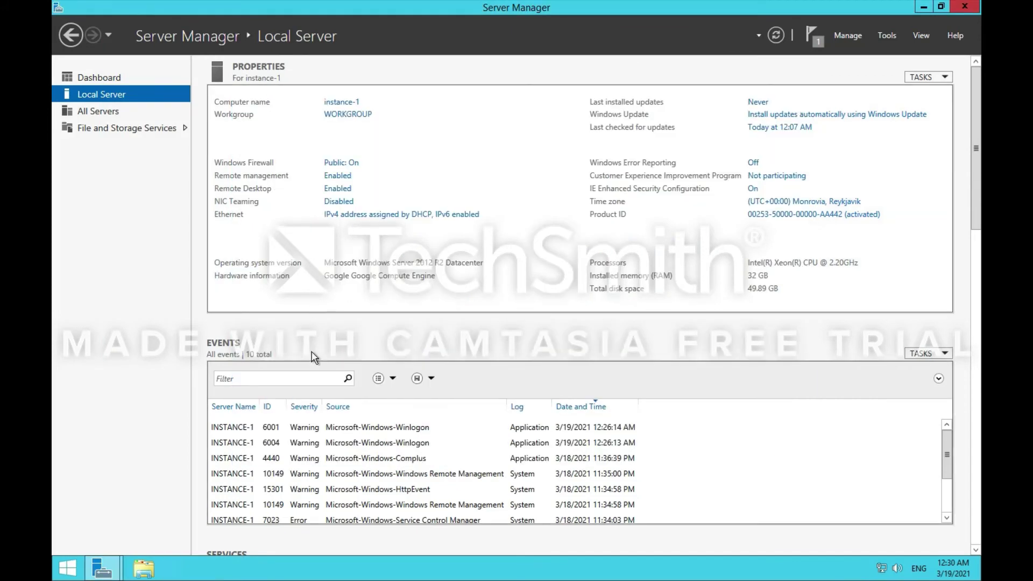
pyautogui.click(103, 80)
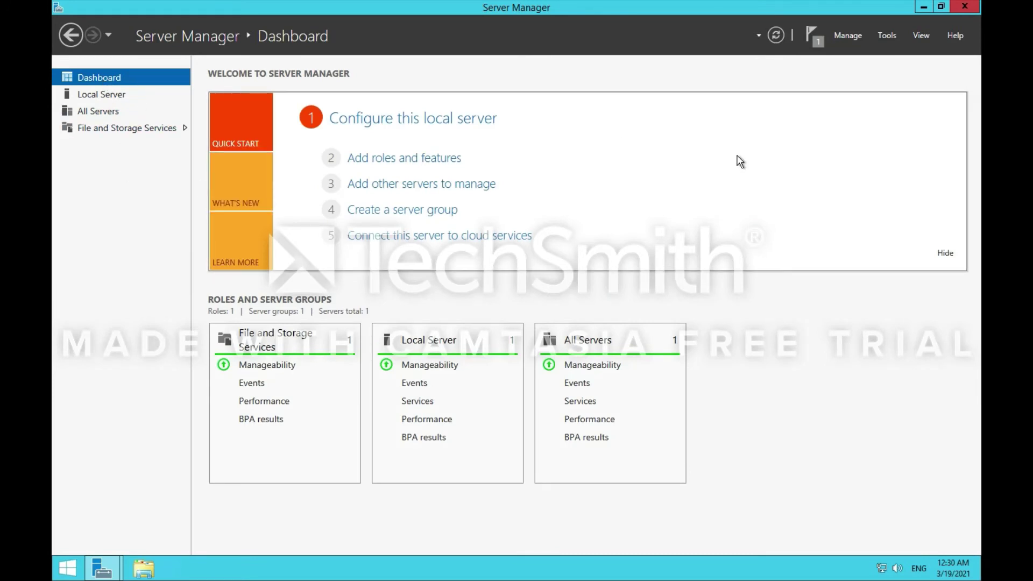
pyautogui.click(922, 7)
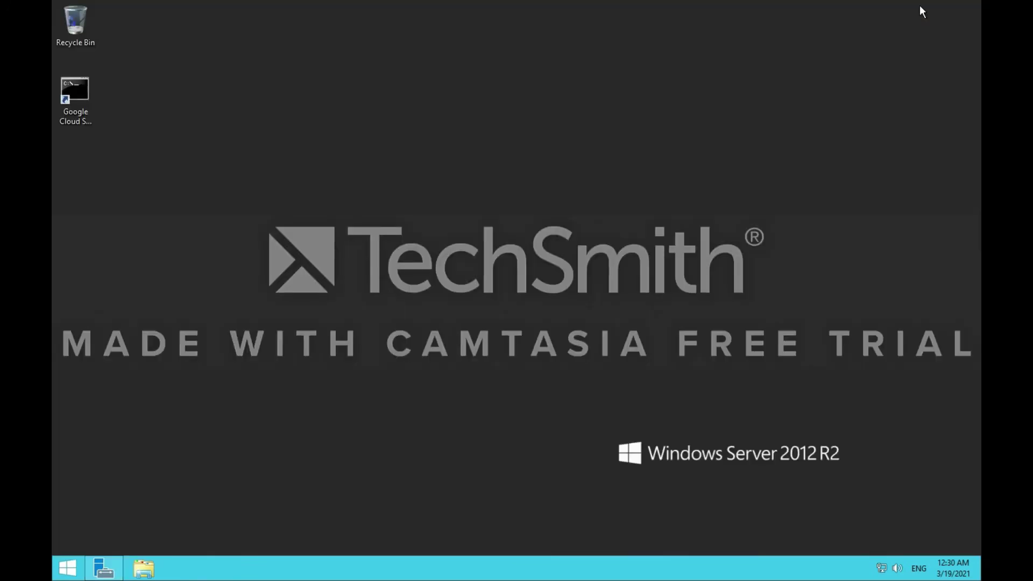
pyautogui.click(97, 572)
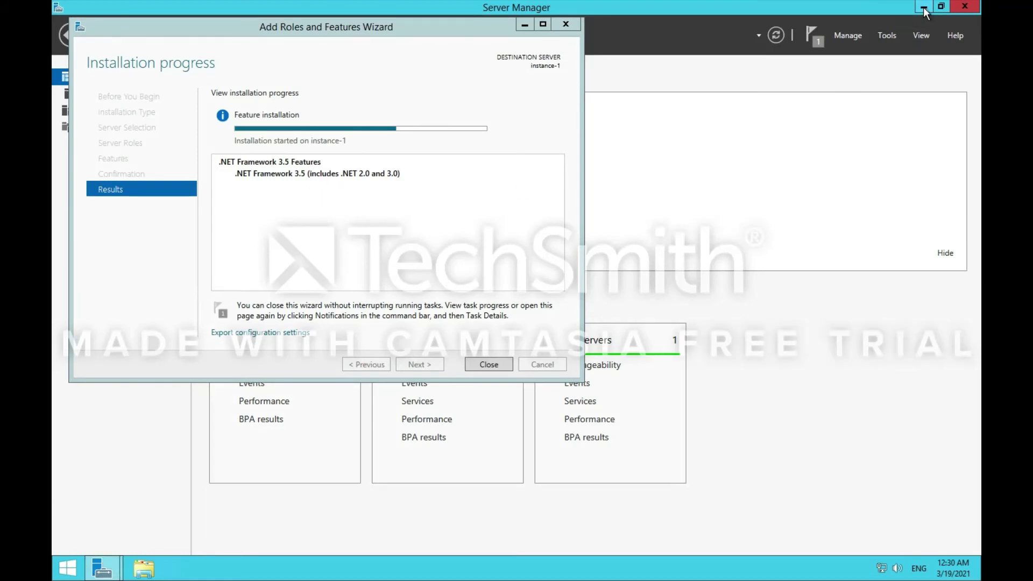
pyautogui.click(923, 8)
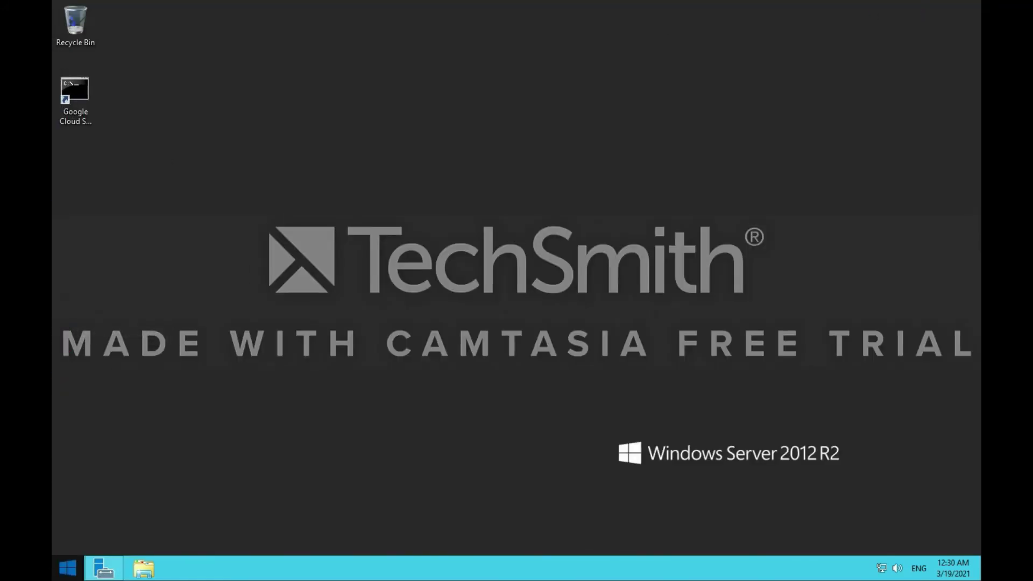
# Open Internet Explorer, postpone its initial setup, and search the web for "chrome download"
pyautogui.click(67, 568)
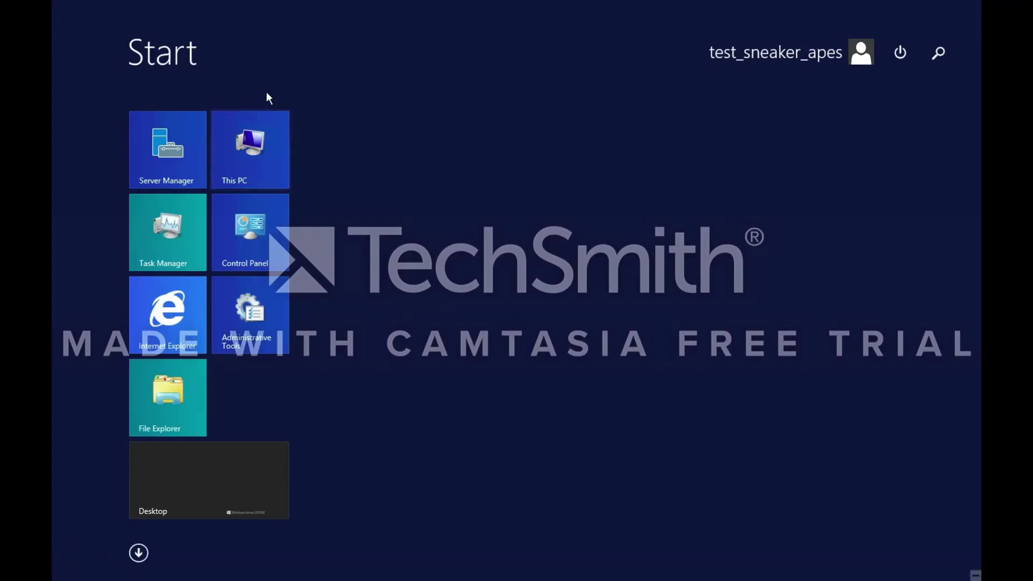
pyautogui.click(165, 311)
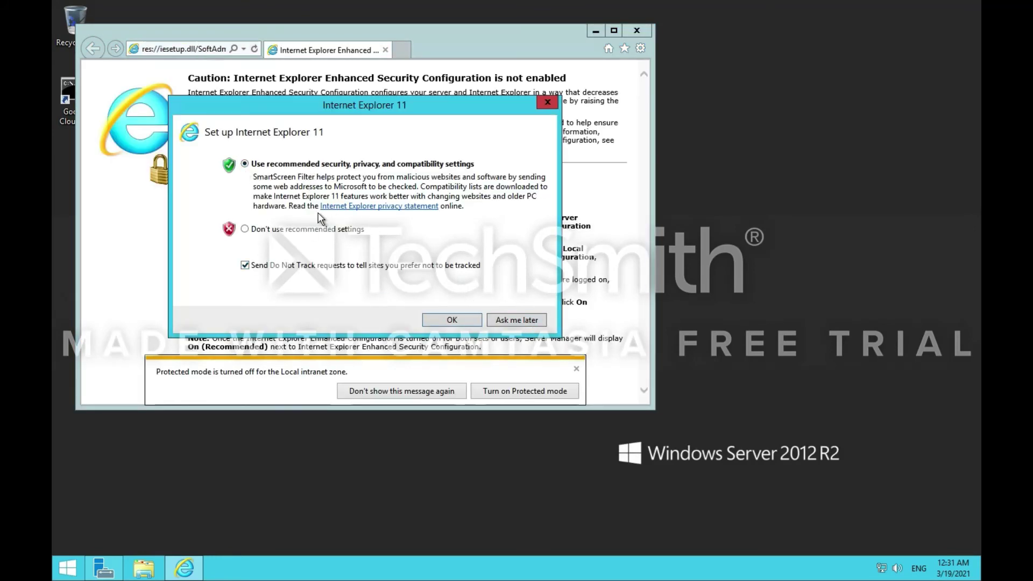
pyautogui.click(525, 320)
pyautogui.click(195, 48)
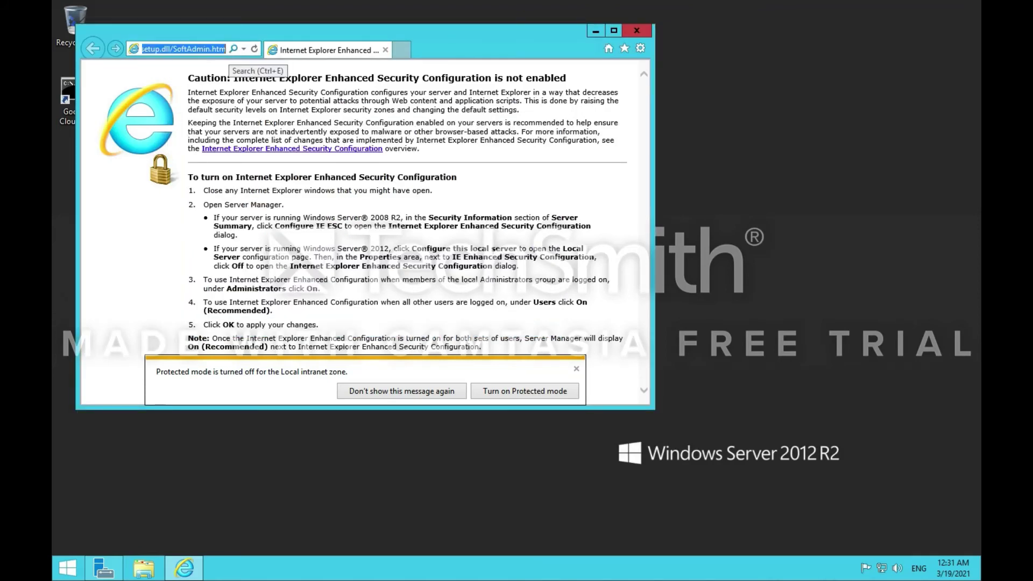
pyautogui.write('c')
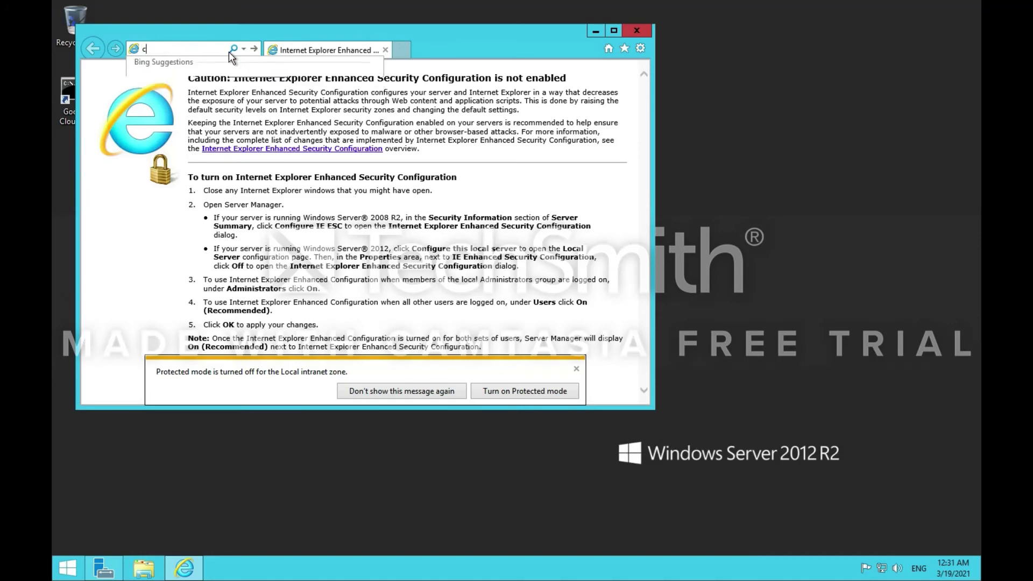
pyautogui.write('hrome download')
pyautogui.press('Return')
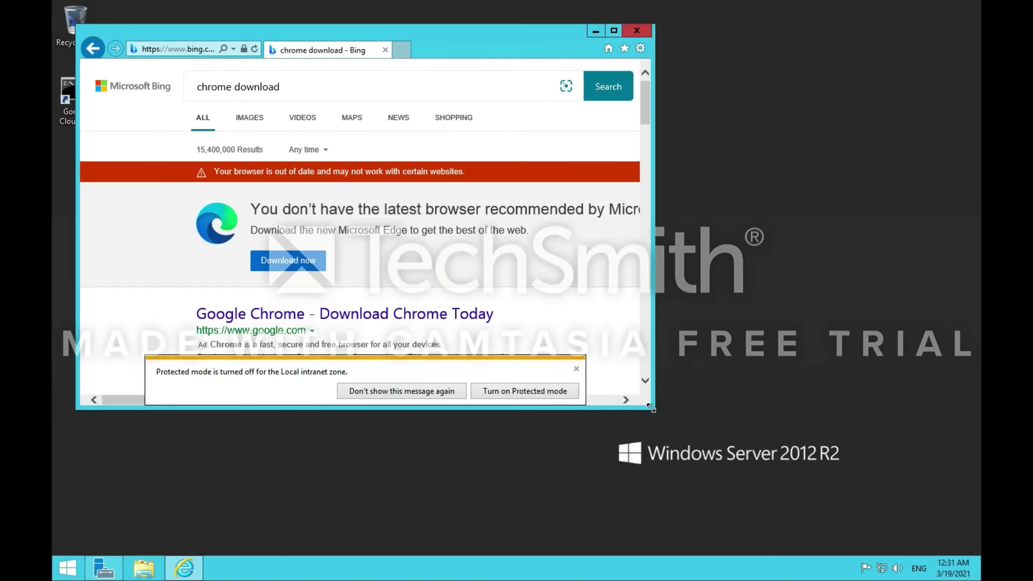
# Download Chrome from Google's page in the search results and run ChromeSetup.exe, allowing it to make changes to the computer
pyautogui.moveTo(653, 408); pyautogui.dragTo(746, 493)
pyautogui.click(667, 477)
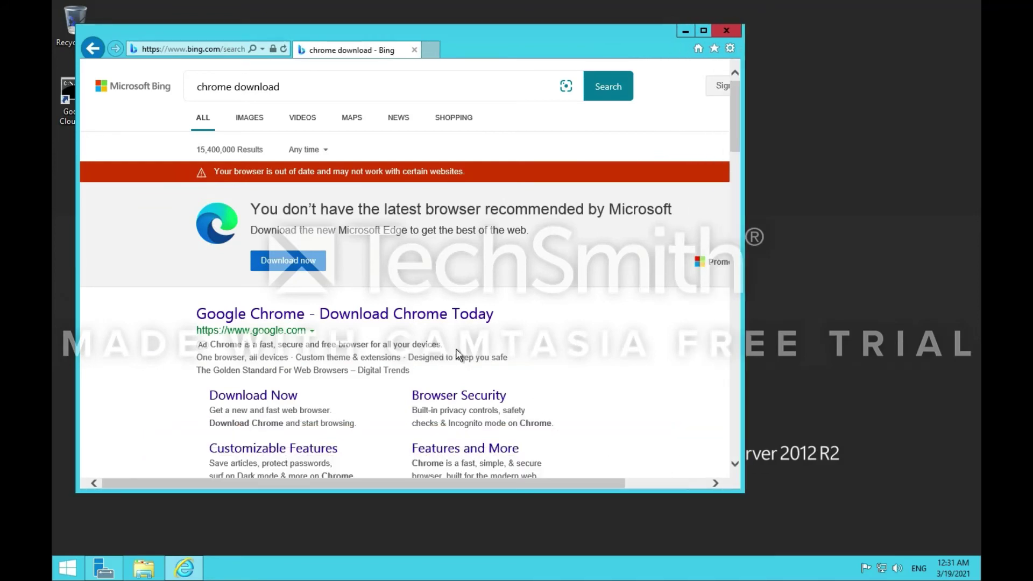
pyautogui.scroll(-2, 425, 334)
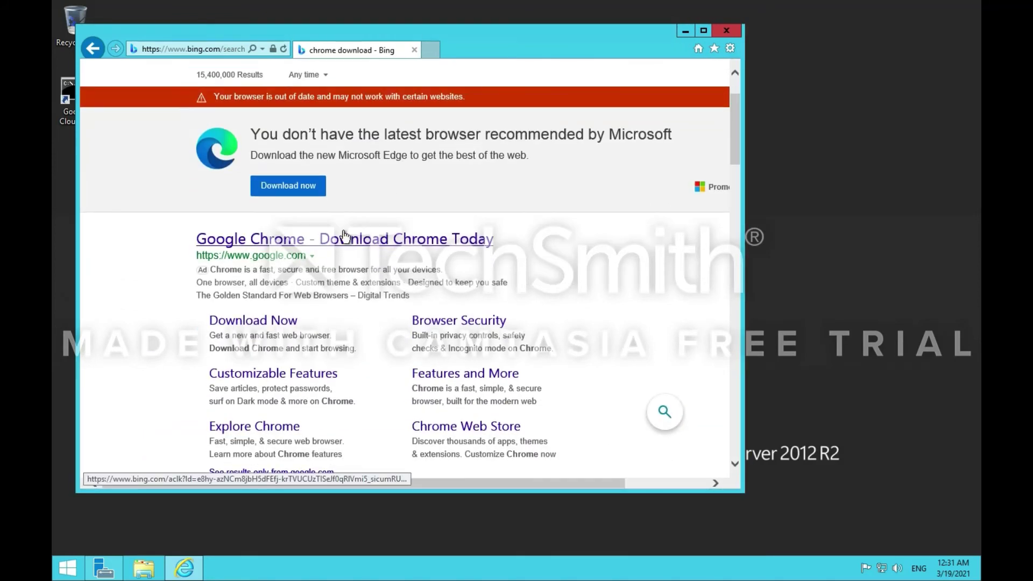
pyautogui.click(352, 238)
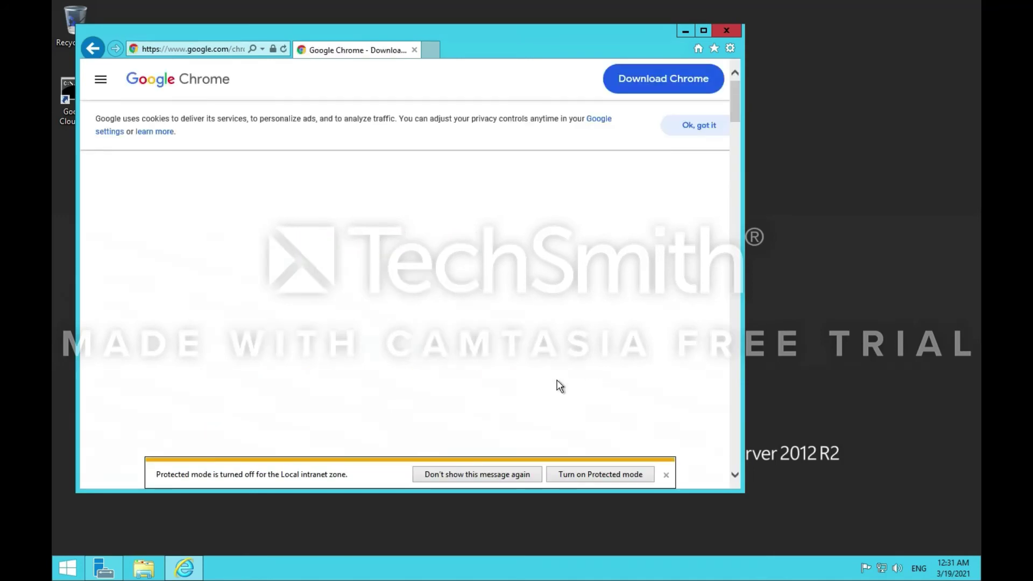
pyautogui.click(665, 475)
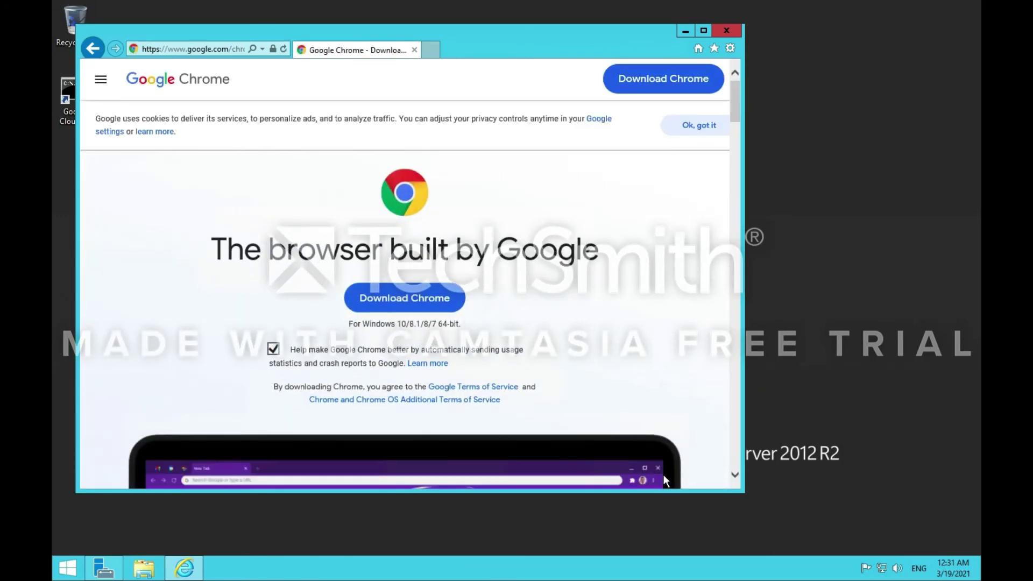
pyautogui.click(423, 299)
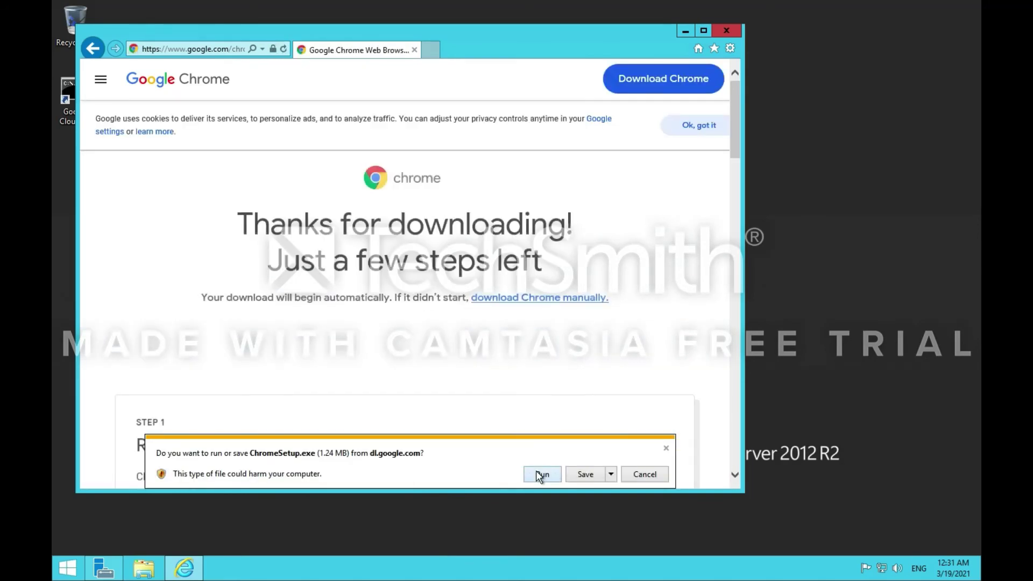
pyautogui.click(539, 474)
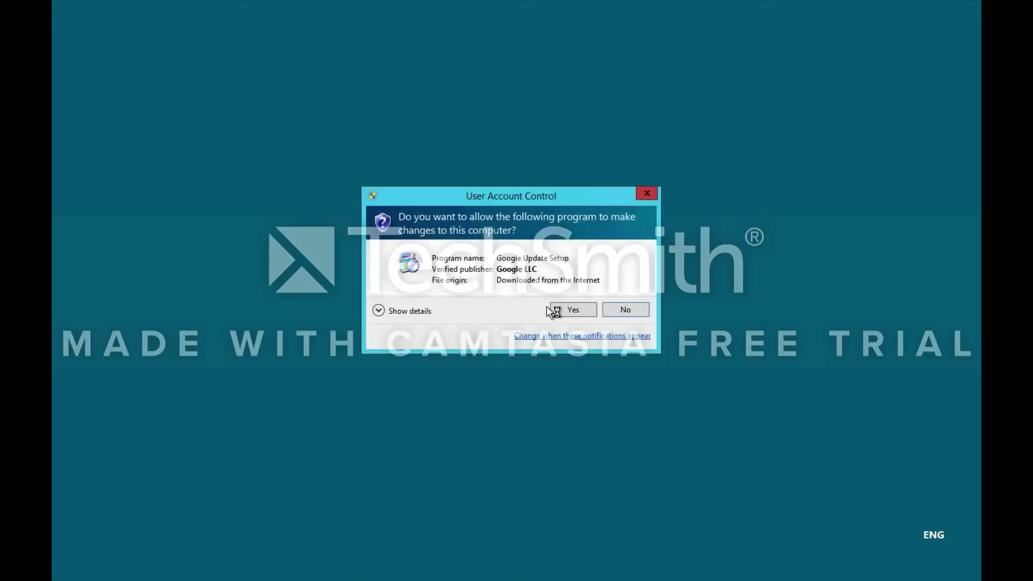
pyautogui.click(568, 310)
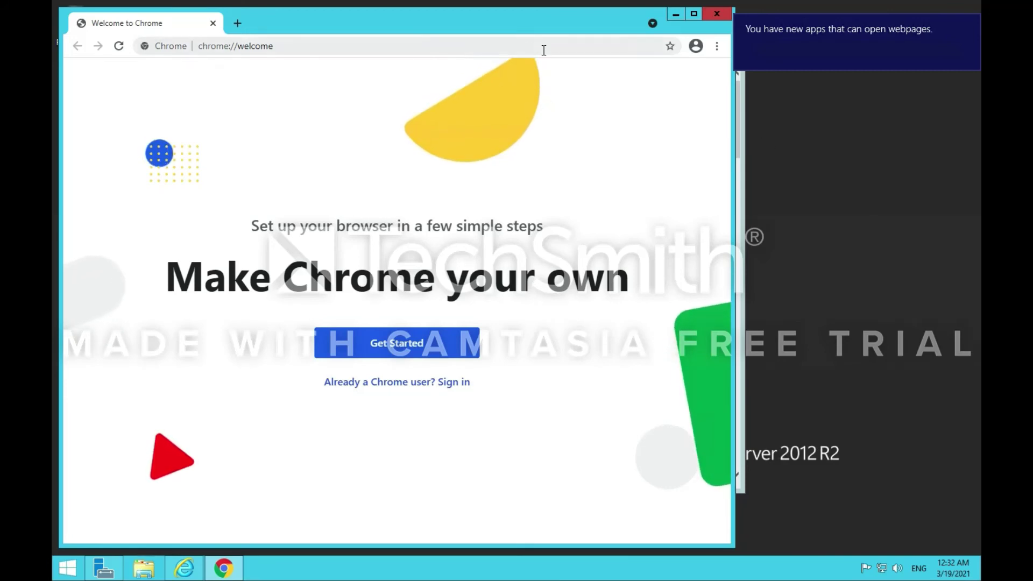
# Close Internet Explorer, and maximize the Chrome welcome window before closing it as well
pyautogui.moveTo(415, 21); pyautogui.dragTo(570, 54)
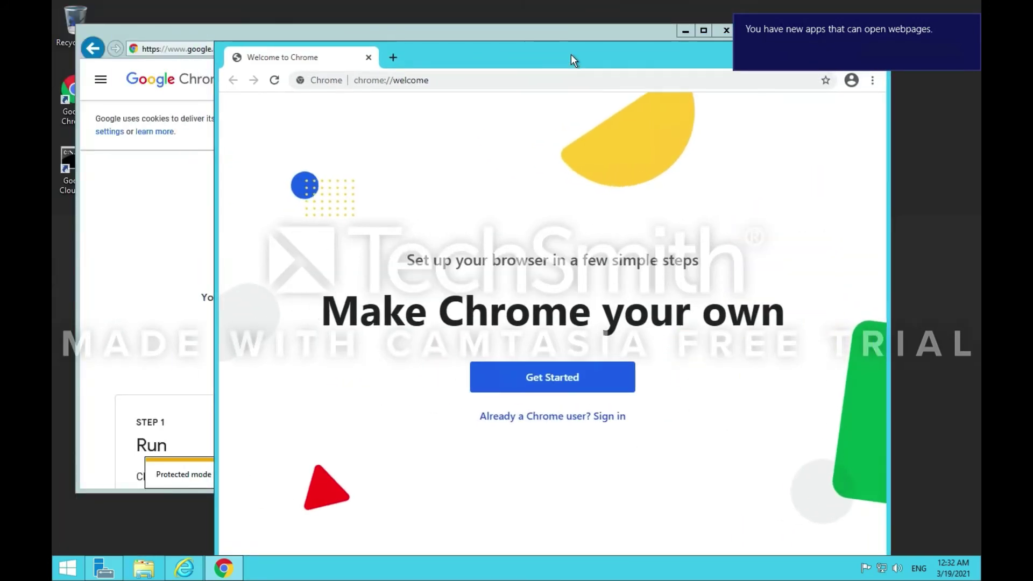
pyautogui.click(543, 27)
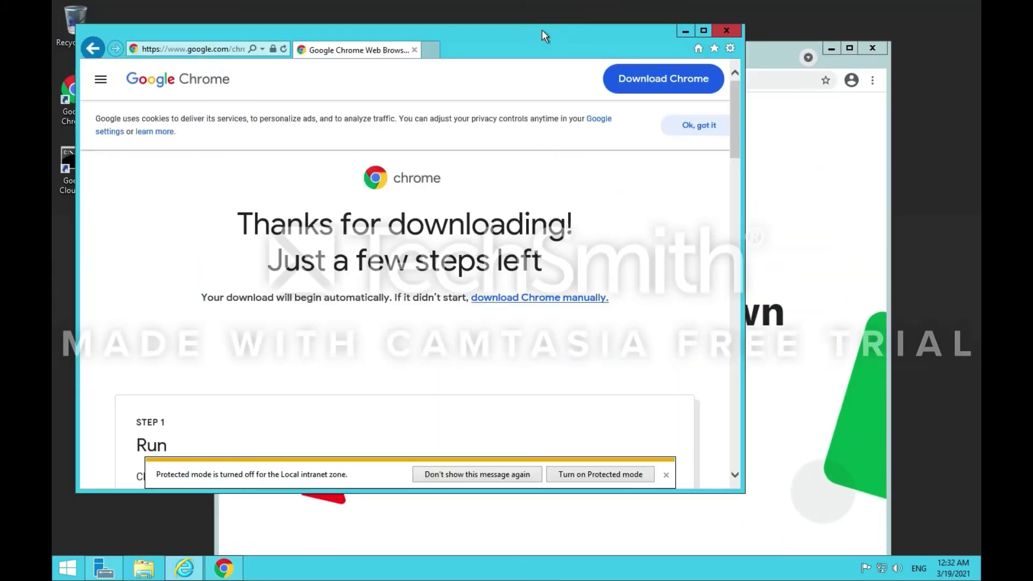
pyautogui.click(725, 30)
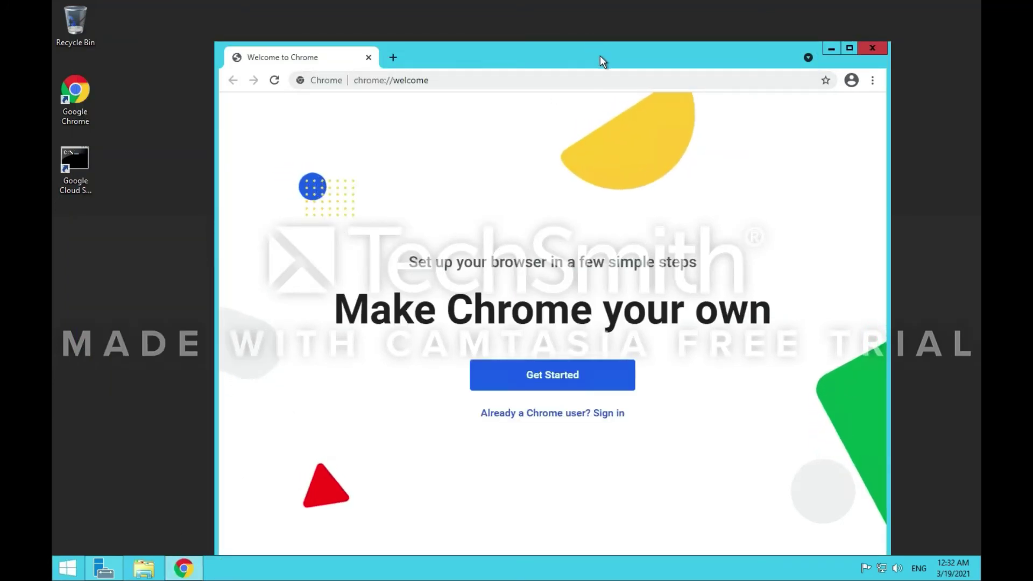
pyautogui.moveTo(599, 56); pyautogui.dragTo(540, 5)
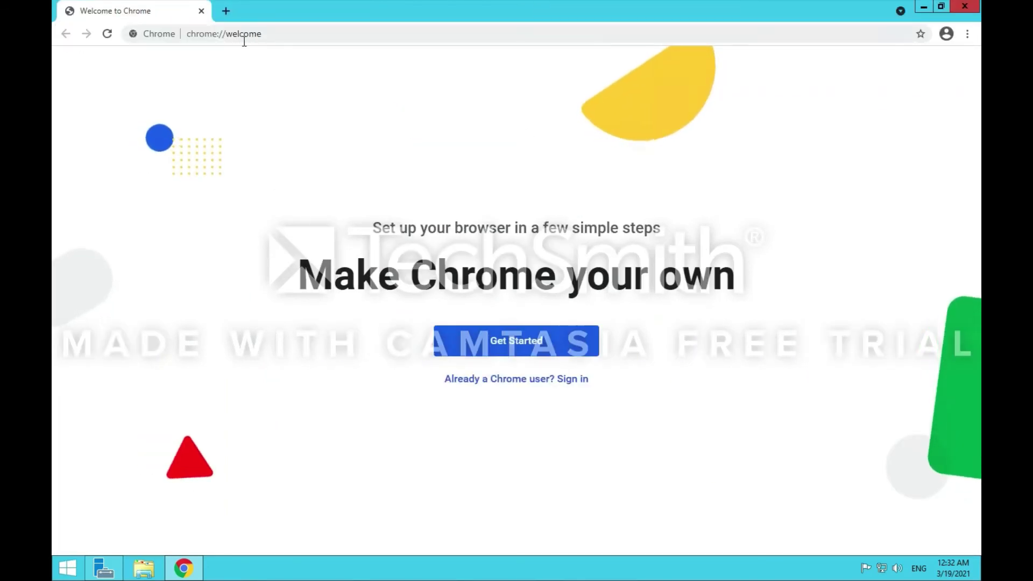
pyautogui.click(303, 34)
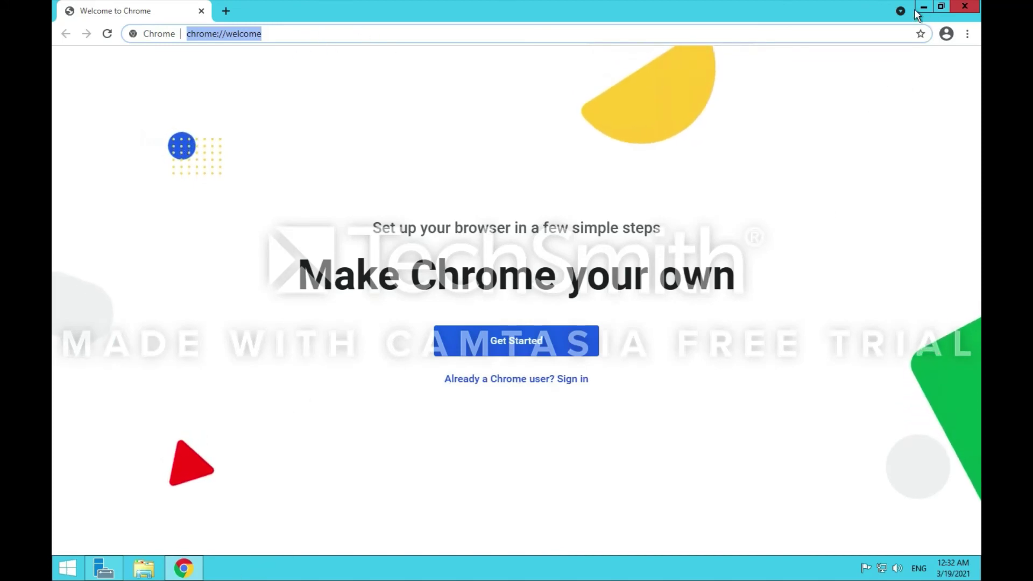
pyautogui.click(977, 7)
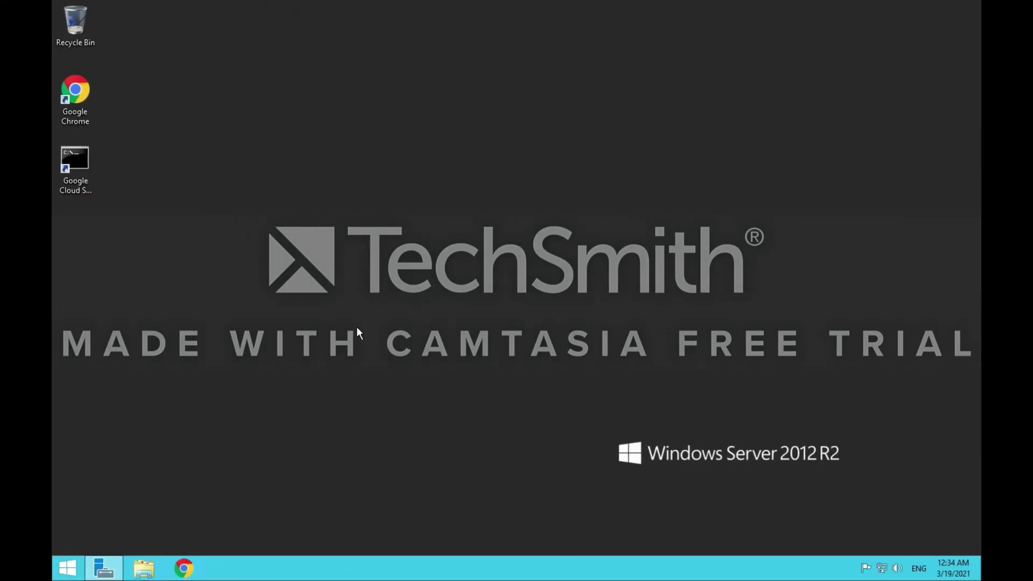
# Close the remote desktop session and switch to the Google Cloud Platform VM instances page in the local browser
pyautogui.moveTo(684, 3)
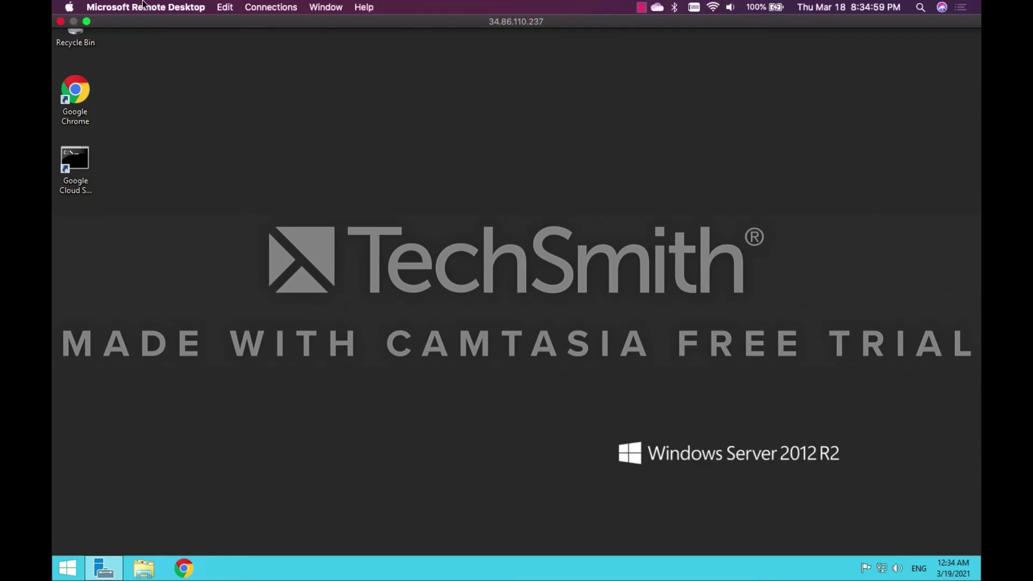
pyautogui.click(59, 22)
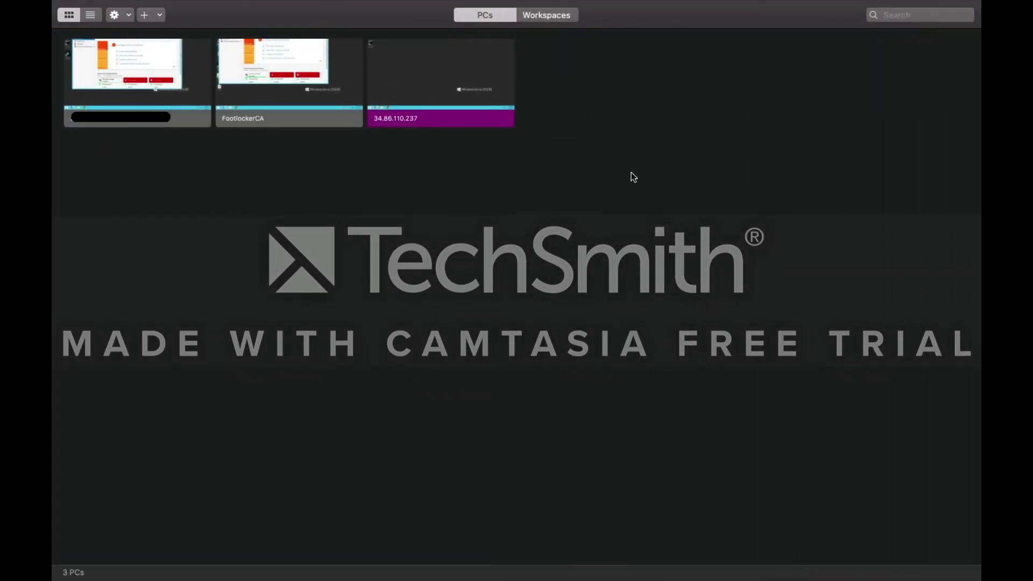
pyautogui.hotkey('ctrl', 'Right')
pyautogui.hotkey('ctrl', 'Right')
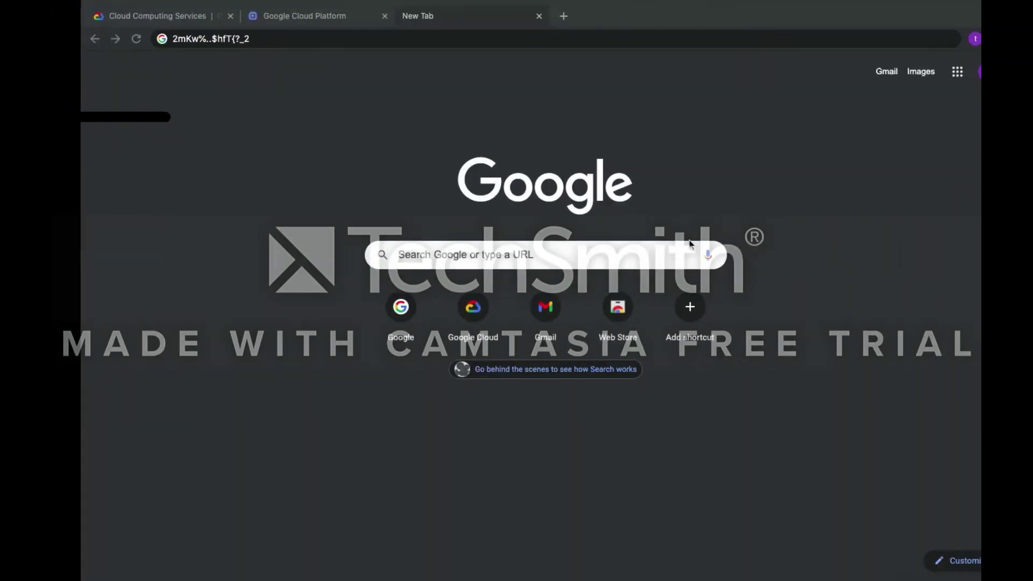
pyautogui.click(290, 19)
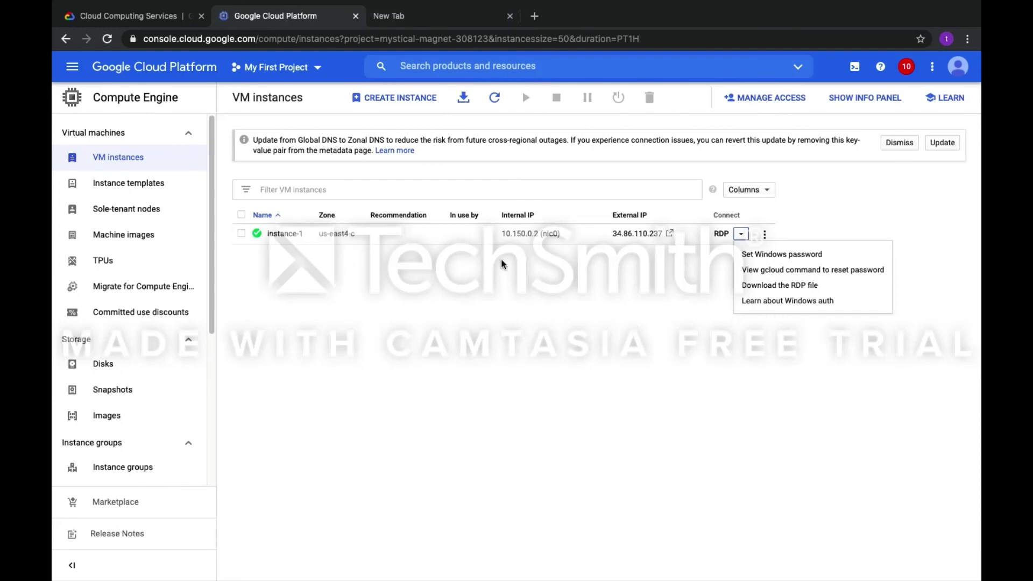
# Close the RDP options, select instance-1, and stop it with the confirmation set to not show again
pyautogui.click(568, 330)
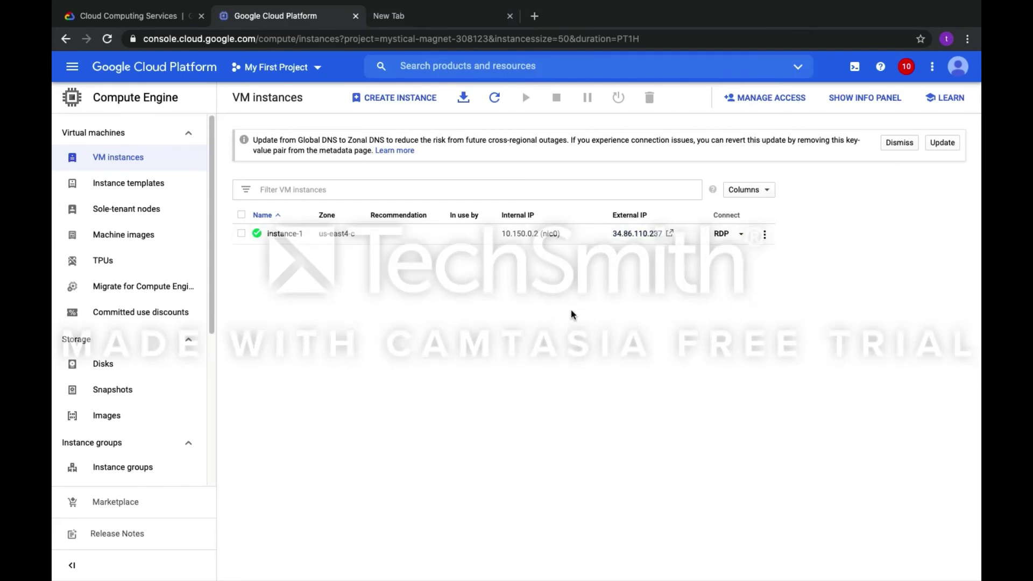
pyautogui.click(372, 235)
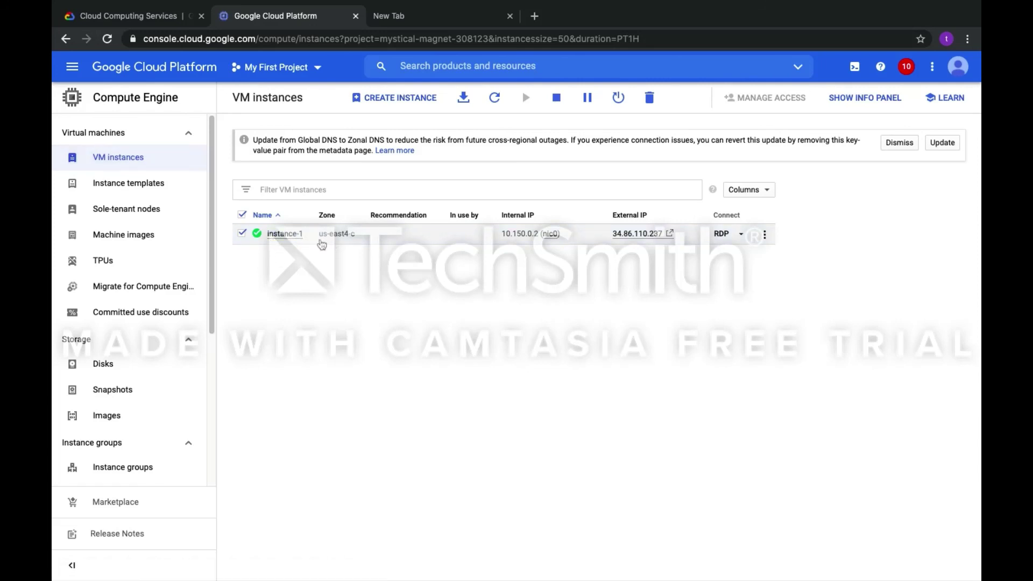
pyautogui.moveTo(256, 239)
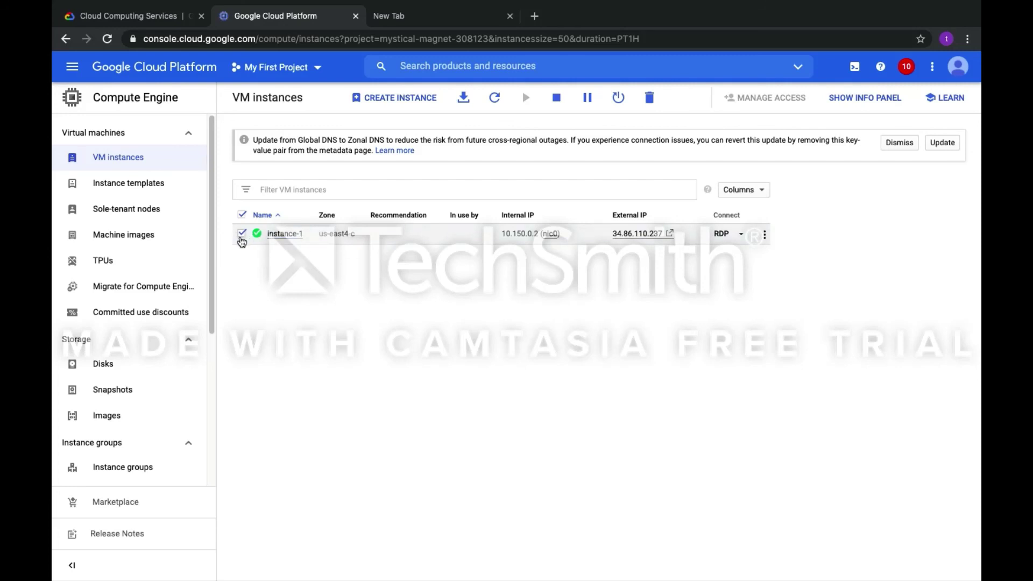
pyautogui.click(557, 100)
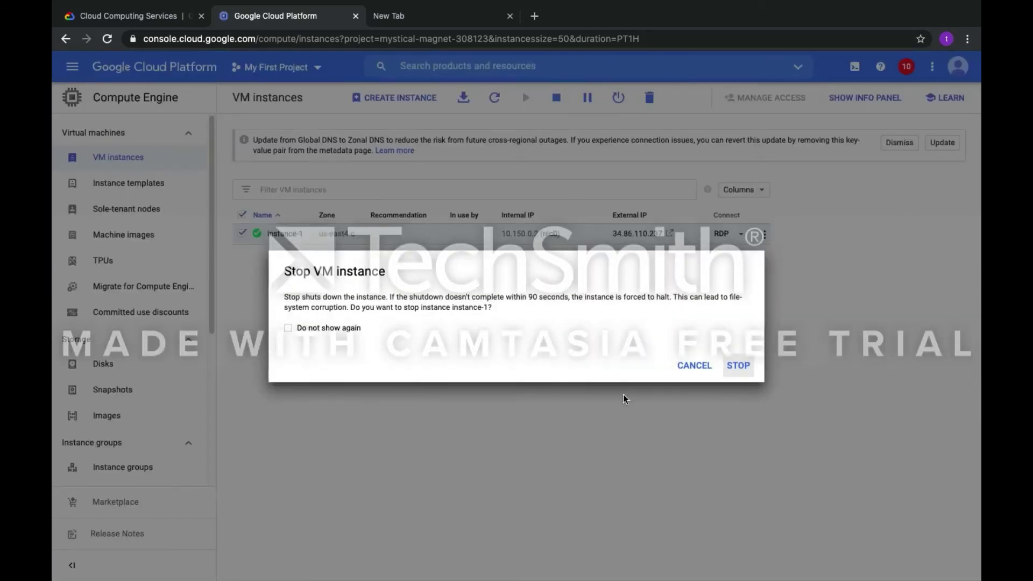
pyautogui.click(289, 329)
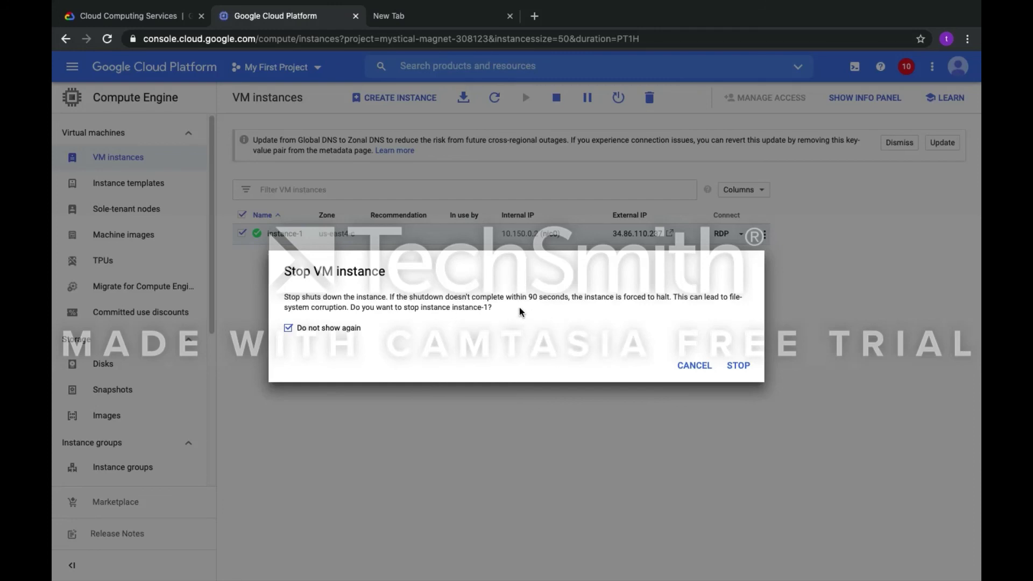
pyautogui.click(739, 366)
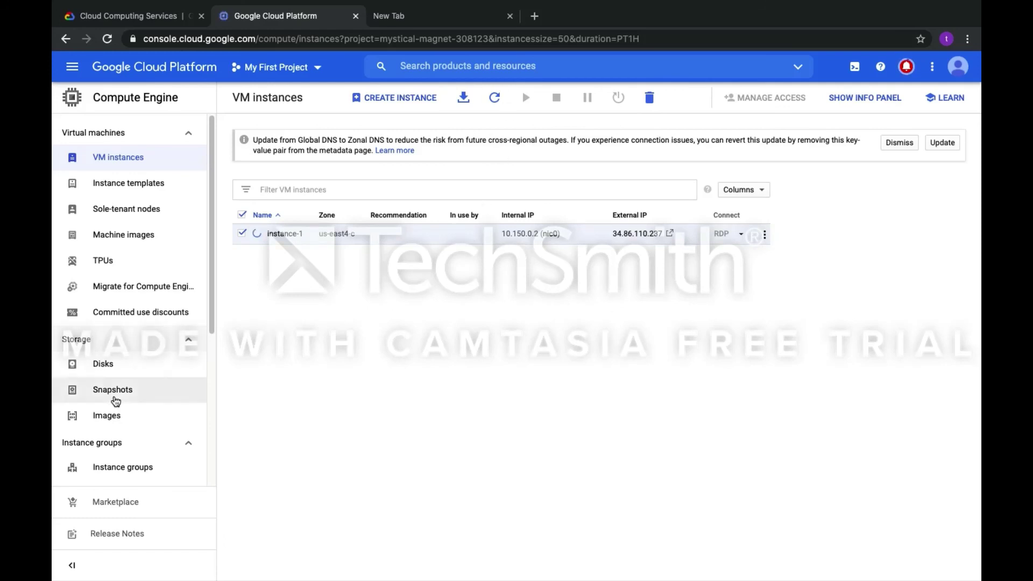
pyautogui.scroll(-4, 115, 399)
pyautogui.scroll(5, 115, 399)
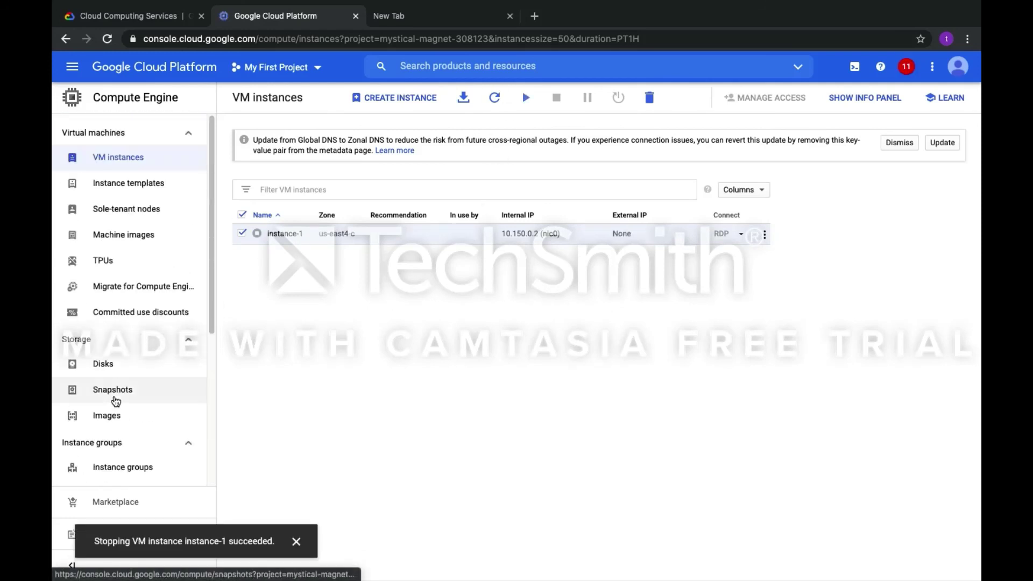